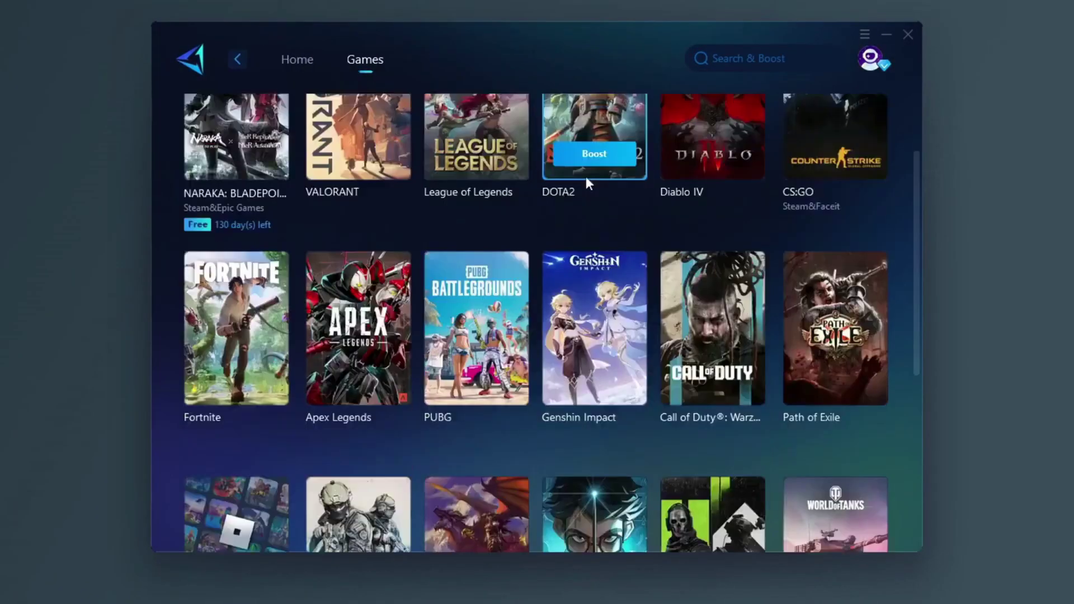
pyautogui.scroll(-2, 530, 230)
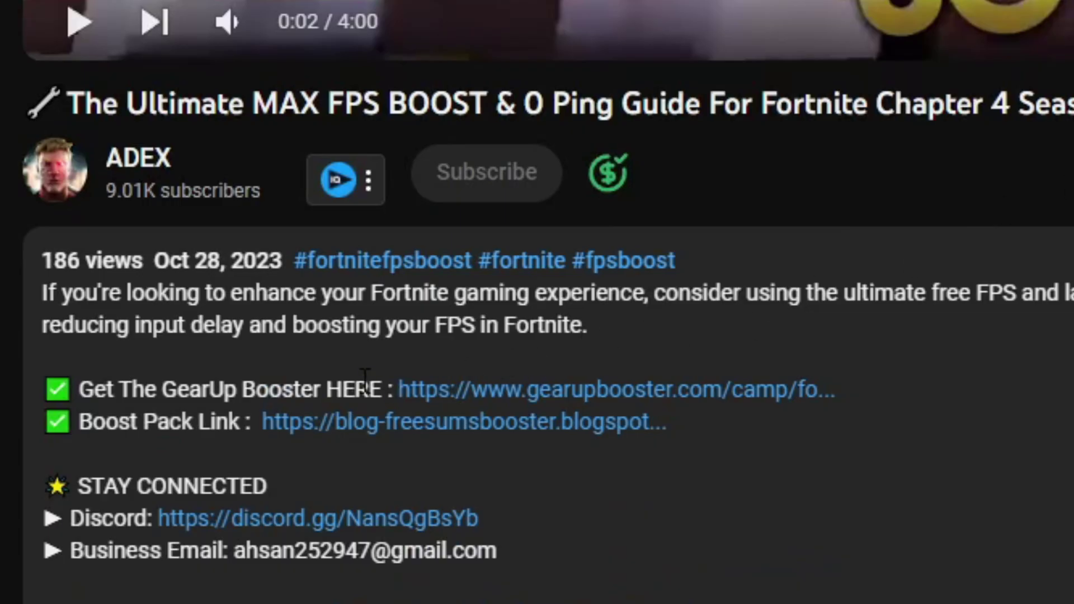
# Step: Open the GearUP Booster website from the link in the YouTube video description
pyautogui.click(580, 395)
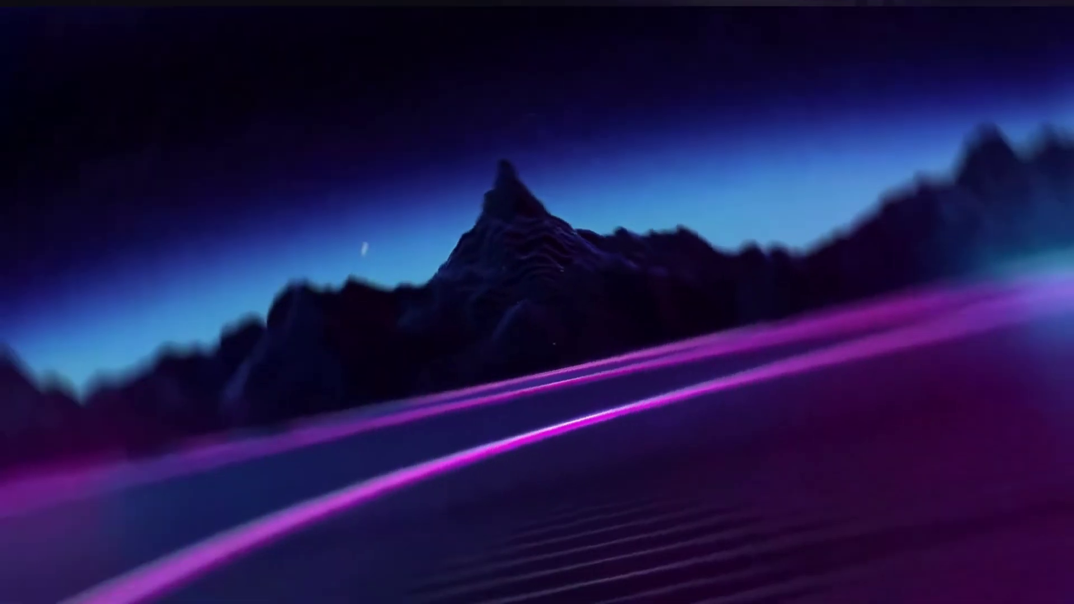
# Step: Reach Default graphics settings from the desktop's Display settings, keeping all three graphics toggles on
pyautogui.rightClick(380, 203)
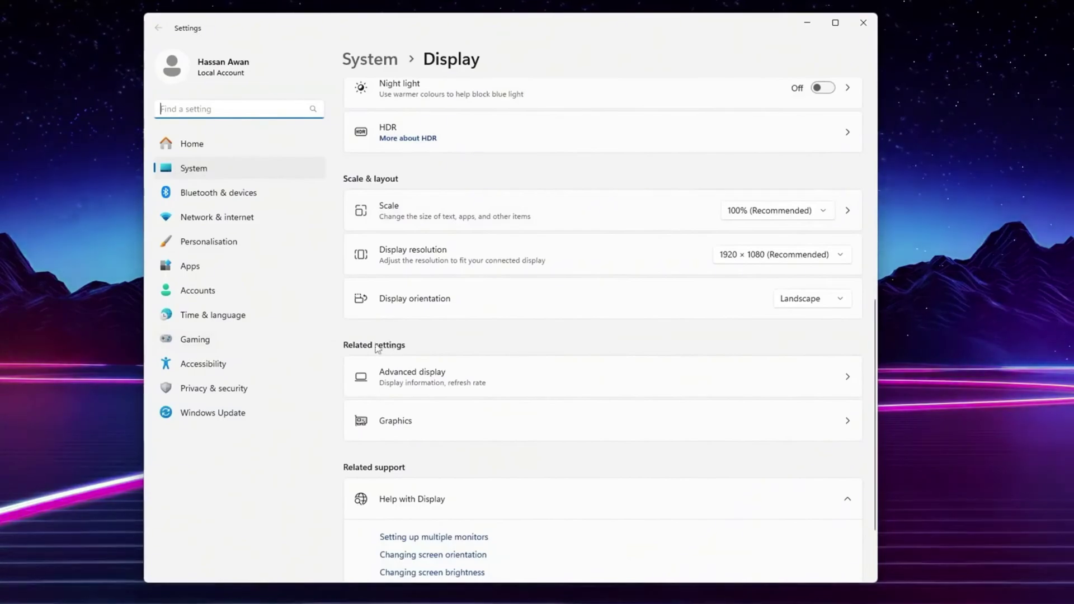
pyautogui.click(444, 420)
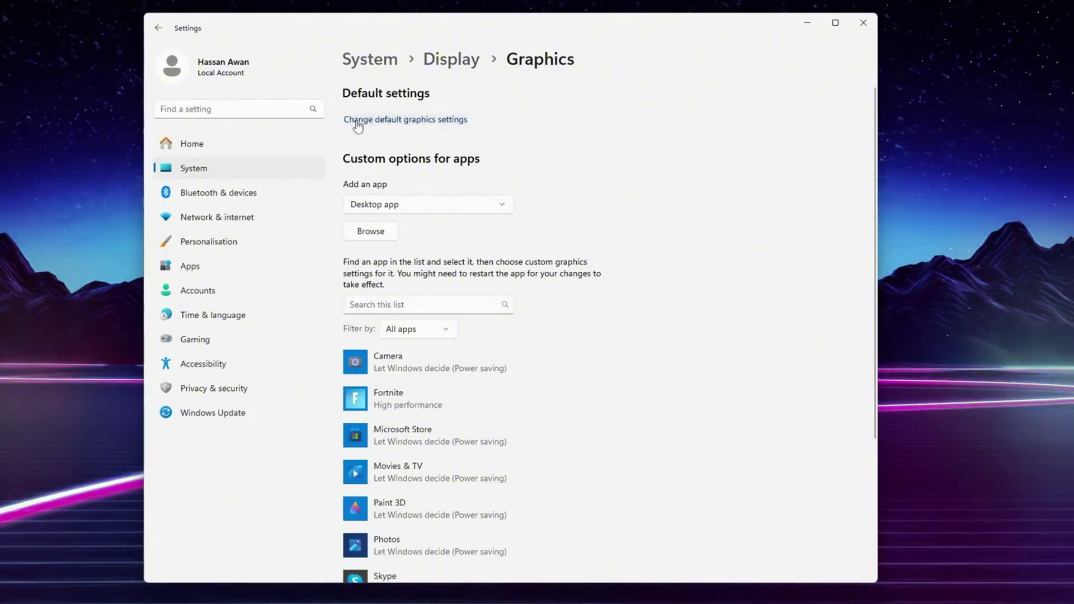
pyautogui.click(418, 119)
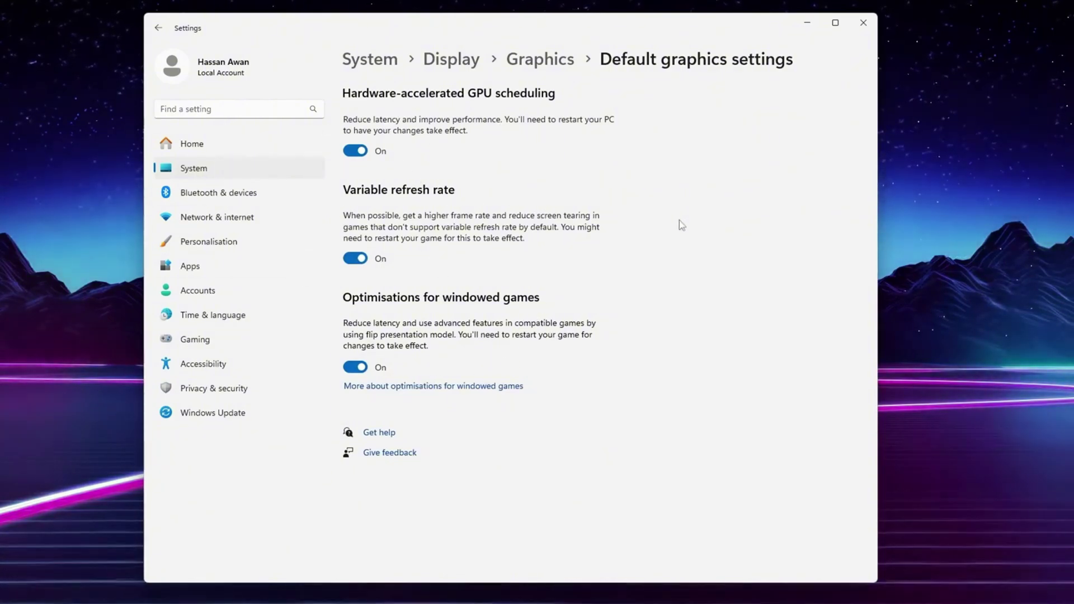
# Step: Return to Graphics settings and cancel the Browse file picker without adding an app
pyautogui.hotkey('alt', 'Left')
pyautogui.scroll(-3, 644, 244)
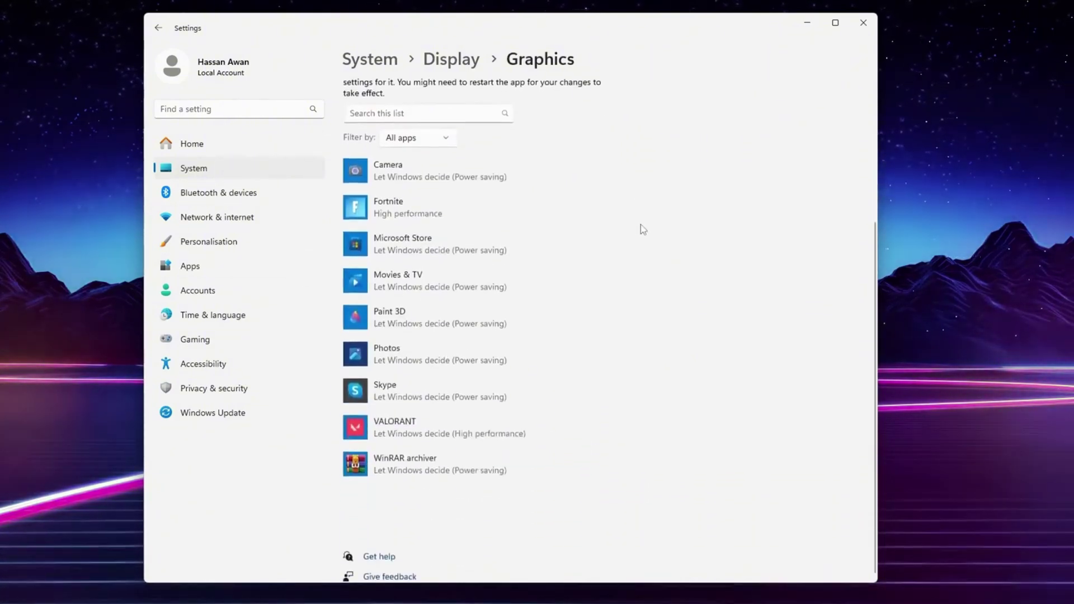
pyautogui.scroll(2, 642, 229)
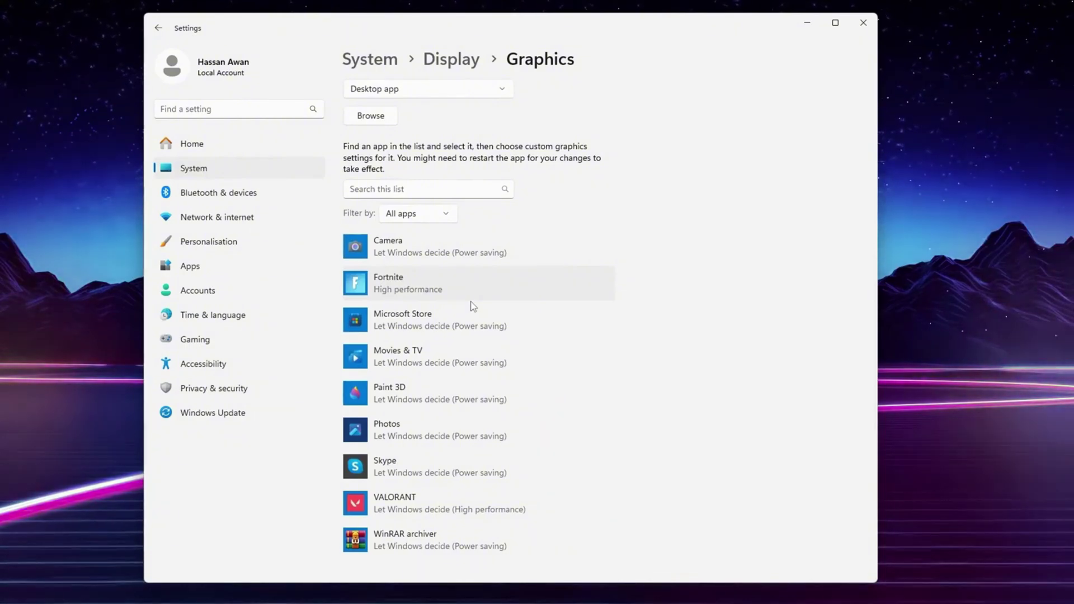
pyautogui.click(377, 118)
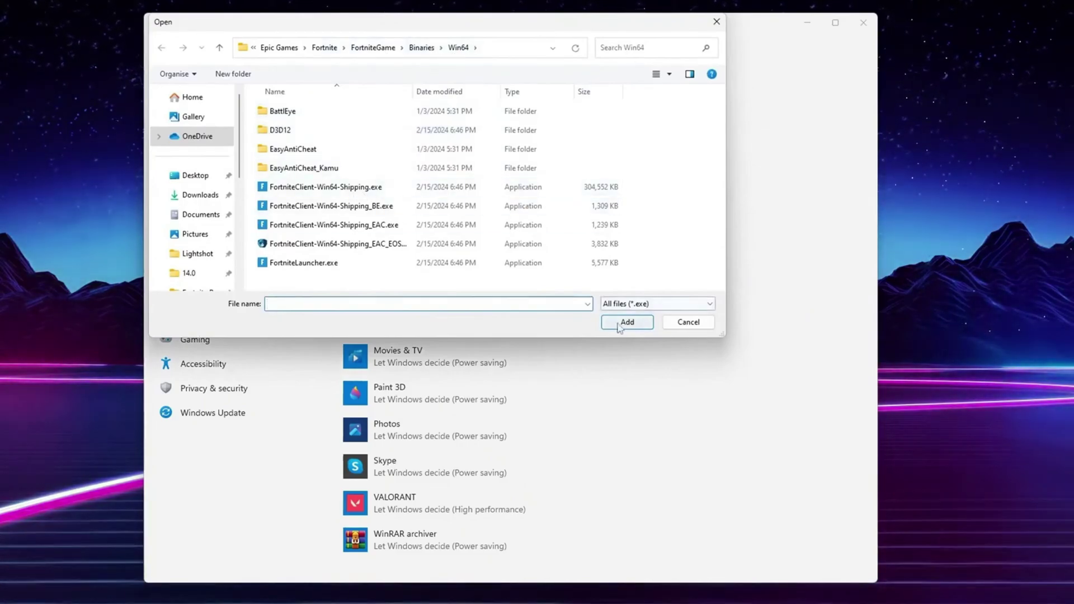
pyautogui.click(688, 322)
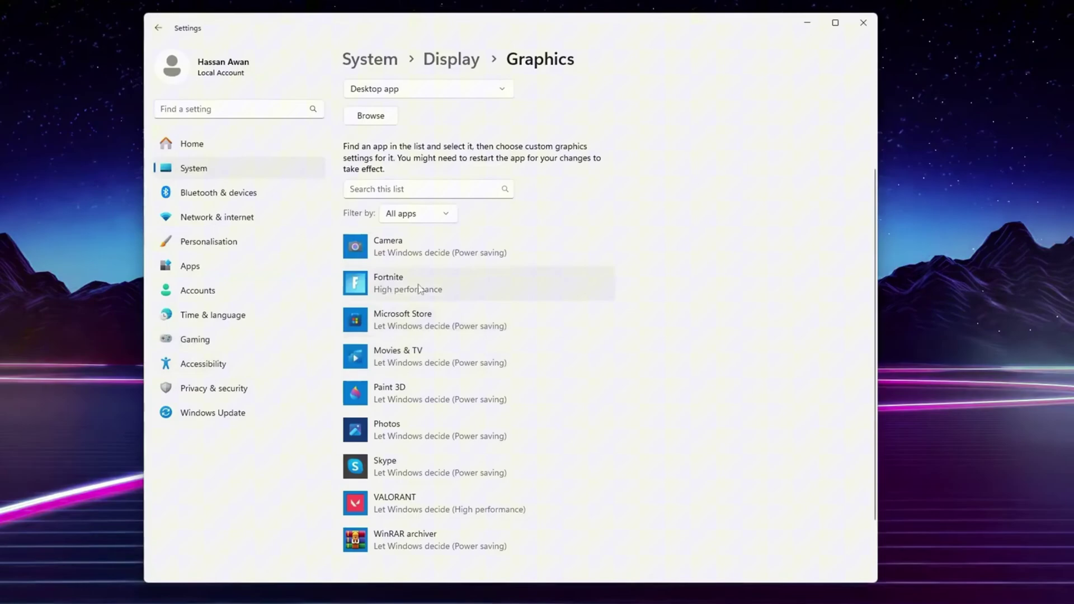
# Step: Keep Fortnite's graphics preference at High performance and close Settings
pyautogui.click(468, 289)
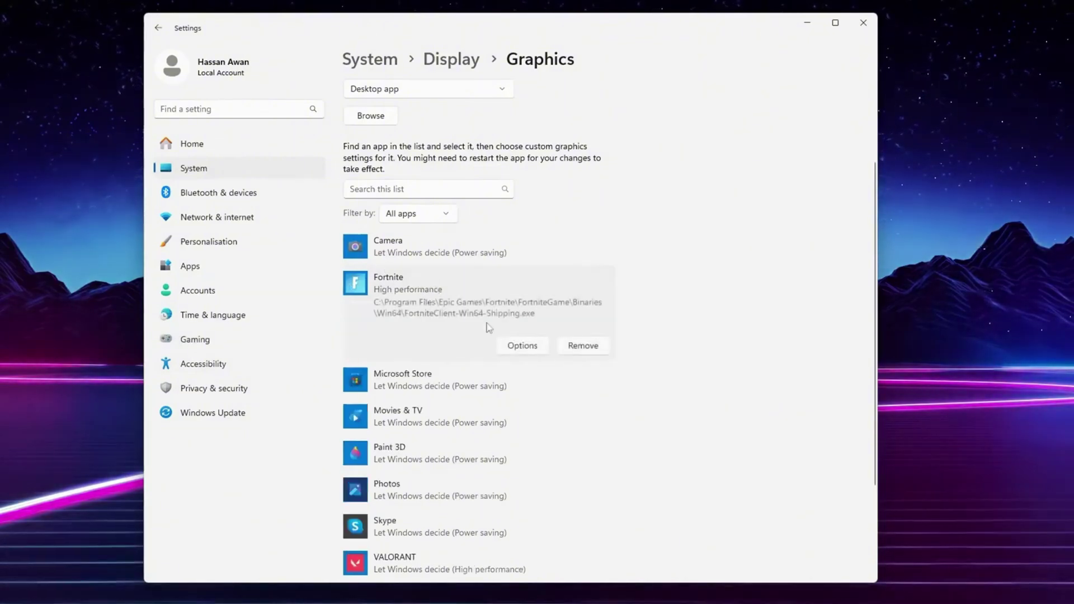
pyautogui.click(520, 350)
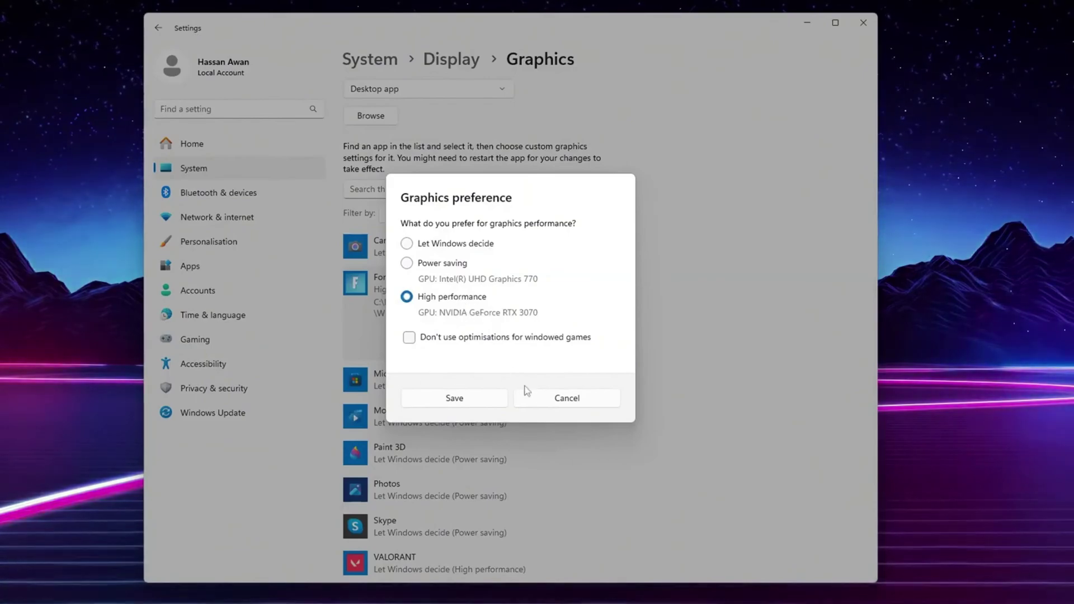
pyautogui.click(470, 398)
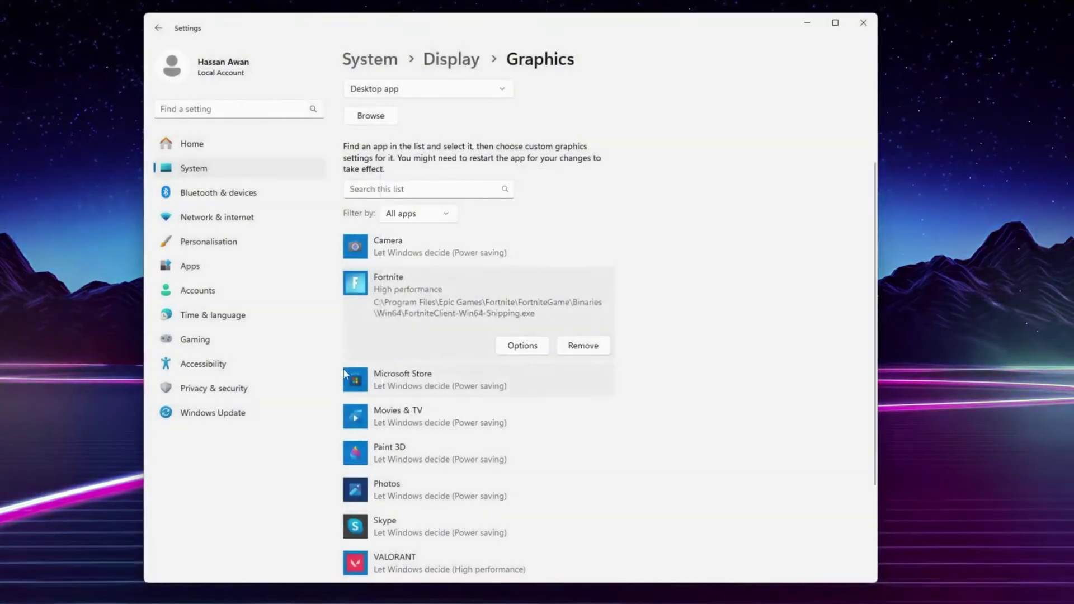
pyautogui.click(864, 22)
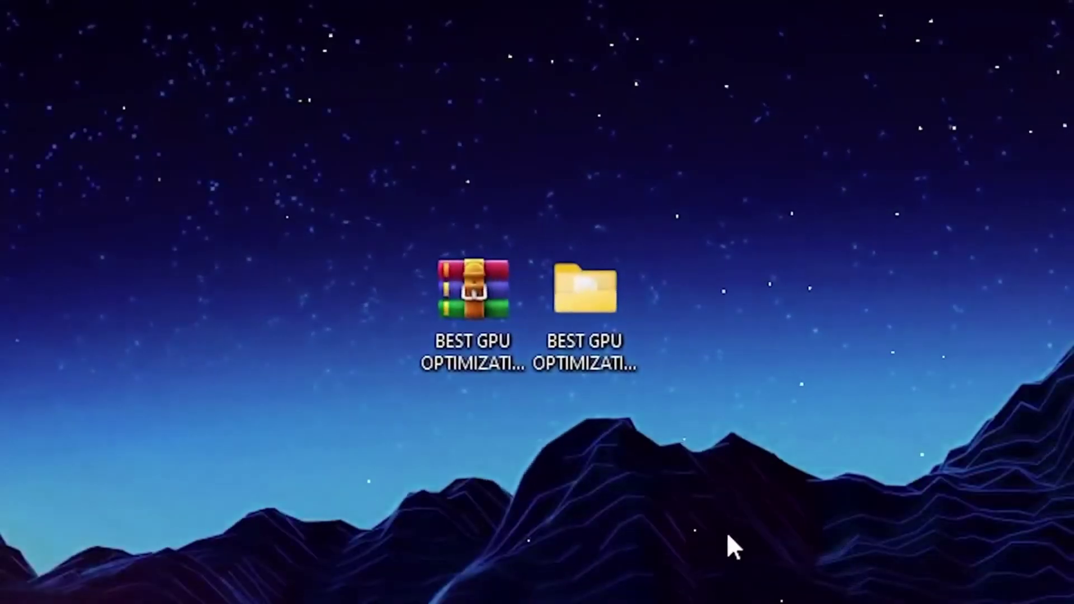
# Step: Open GPU Optimization Tweaks inside the BEST GPU OPTIMIZATION PACK folder on the desktop
pyautogui.click(465, 322)
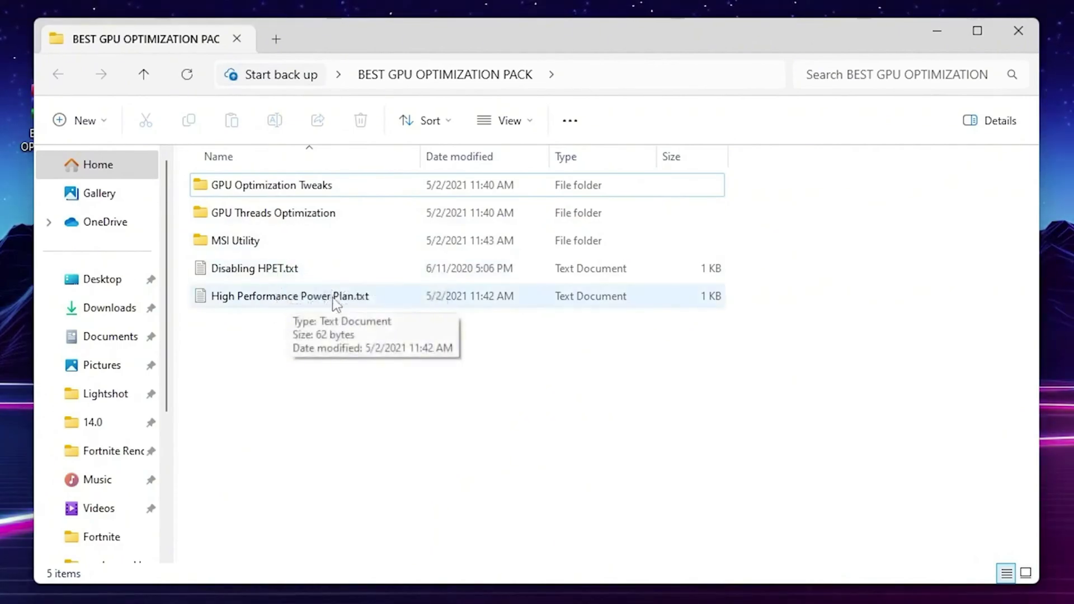
pyautogui.doubleClick(234, 186)
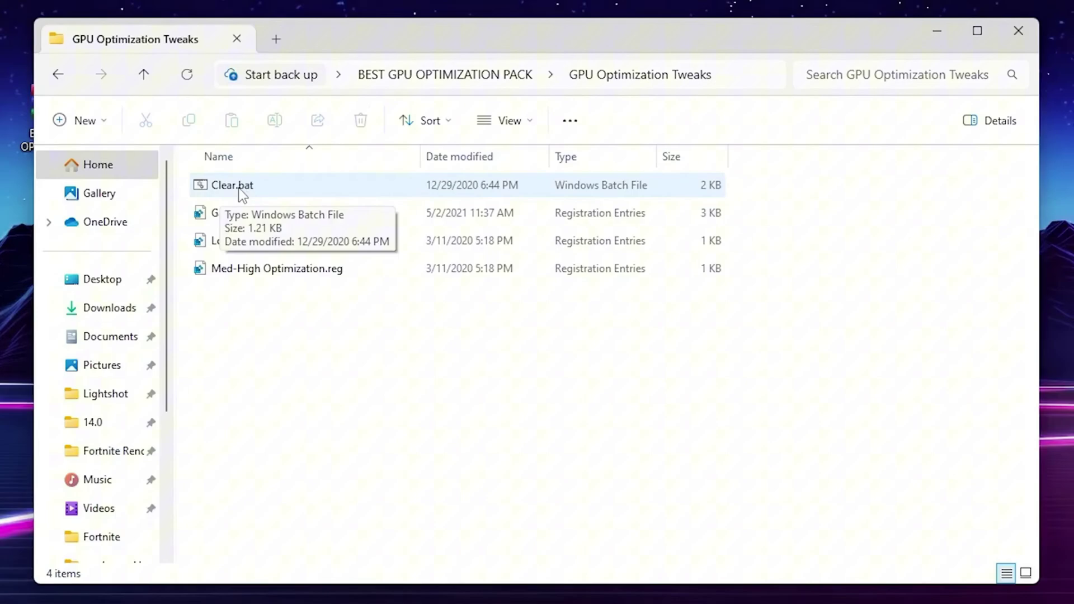
# Step: Review Clear.bat's contents in Notepad, then close it
pyautogui.rightClick(242, 191)
pyautogui.click(301, 552)
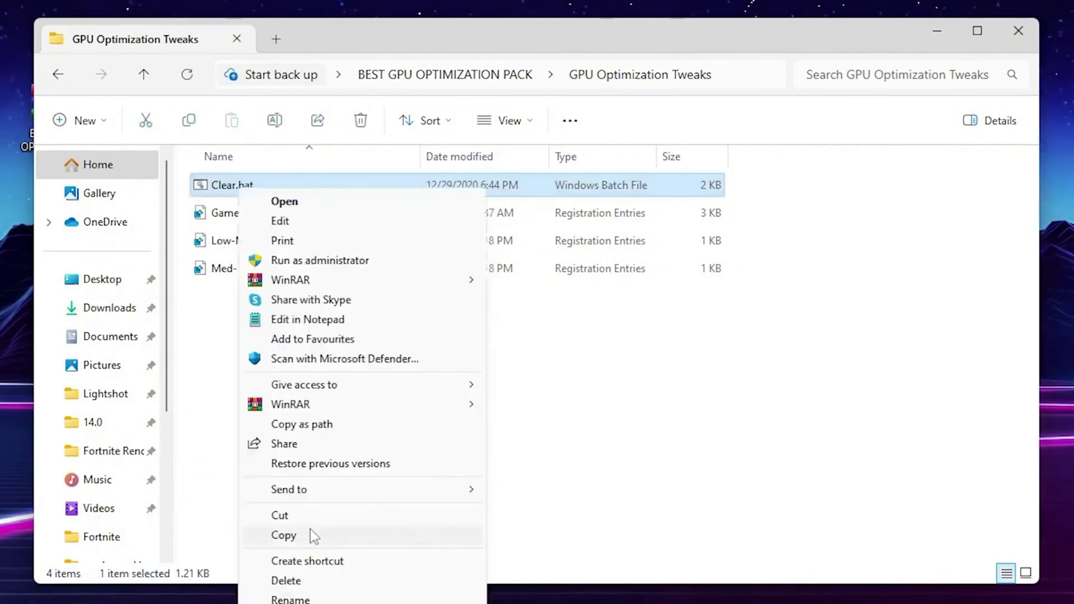
pyautogui.click(273, 220)
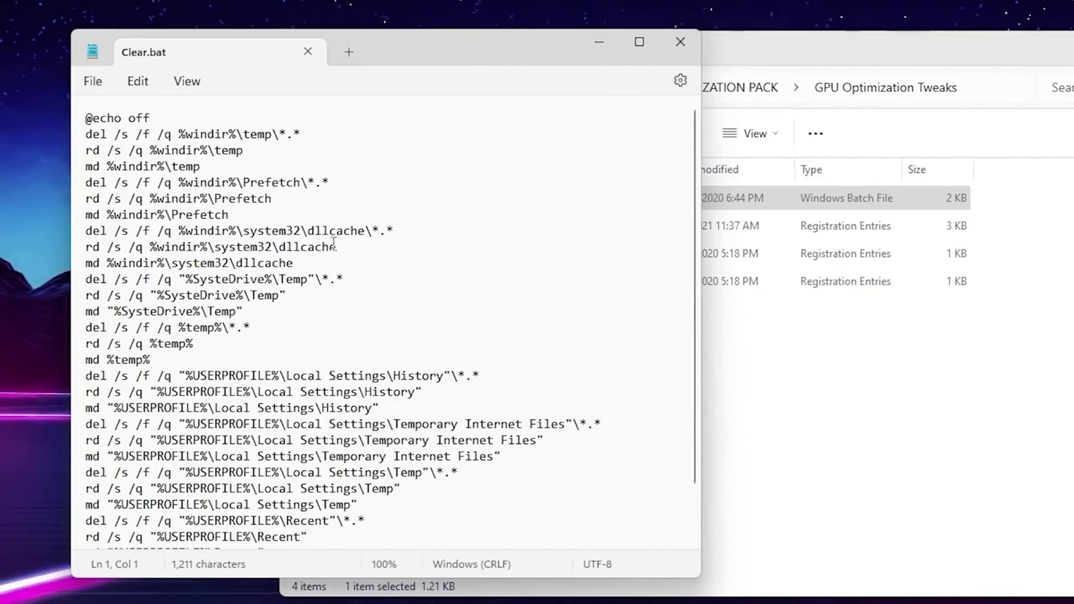
pyautogui.click(680, 43)
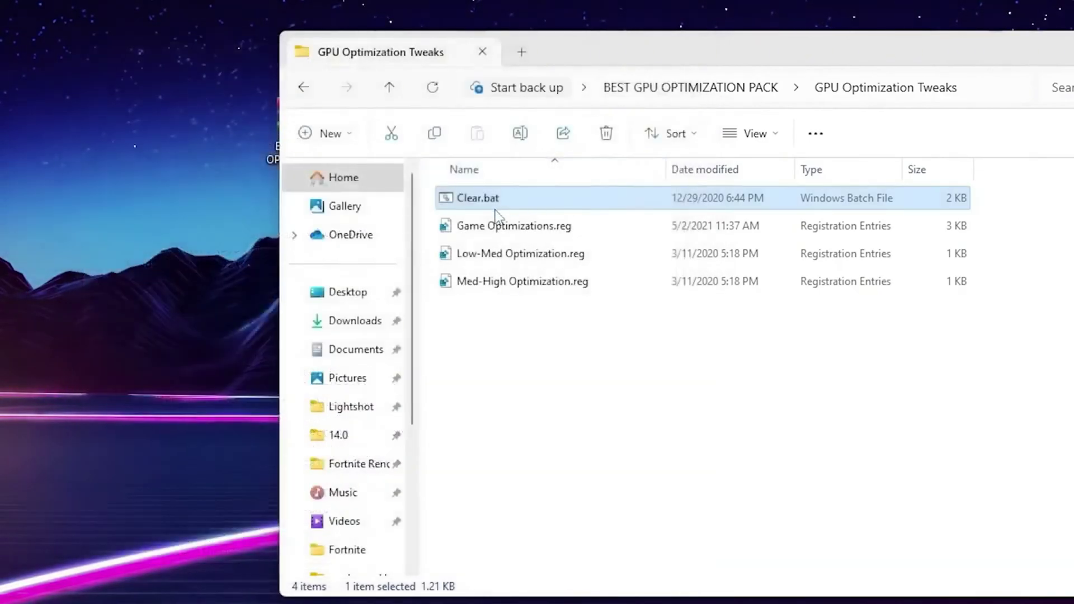
# Step: Run Clear.bat as administrator, approving the UAC prompt
pyautogui.rightClick(227, 183)
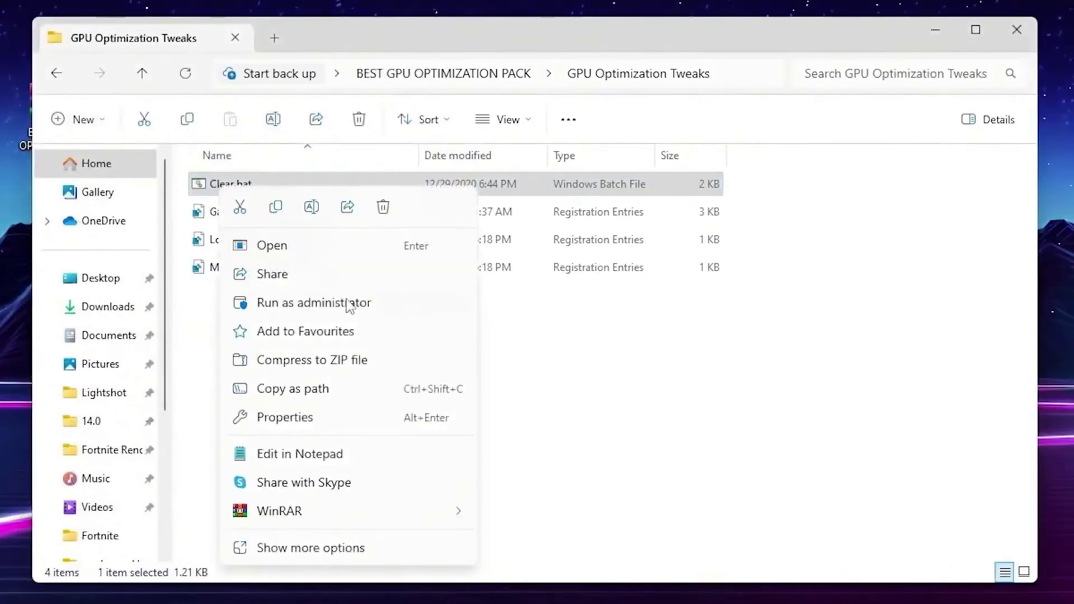
pyautogui.click(278, 305)
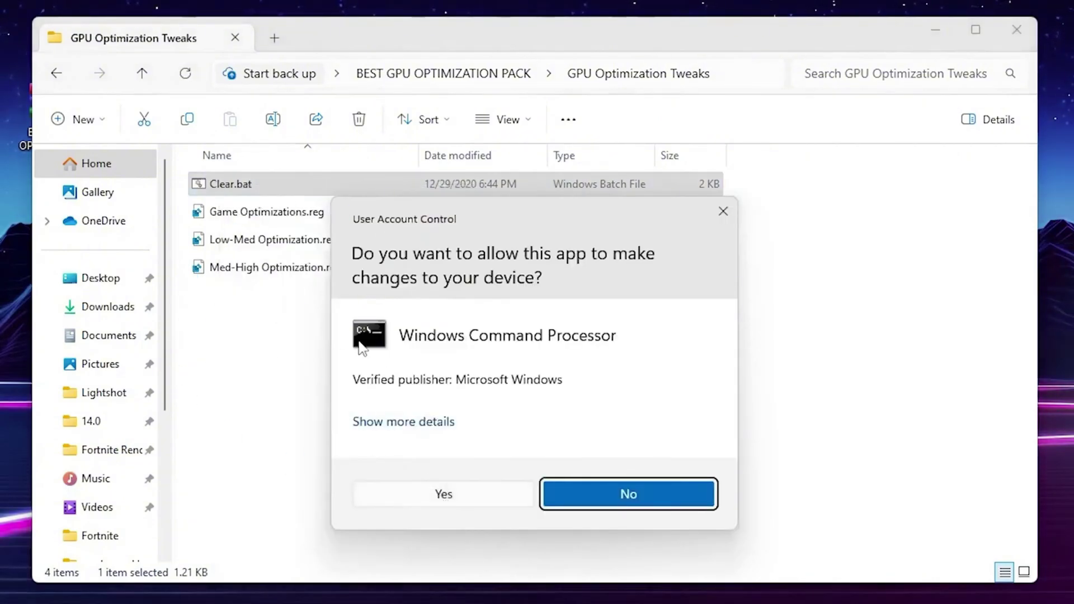
pyautogui.click(449, 500)
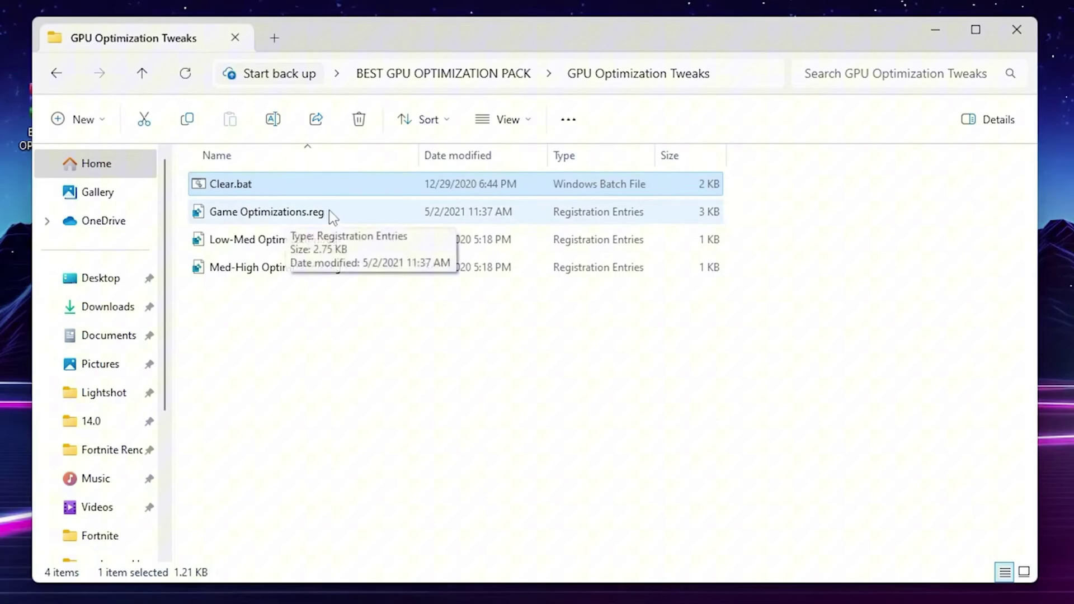
# Step: Merge Game Optimizations.reg into the registry
pyautogui.doubleClick(252, 211)
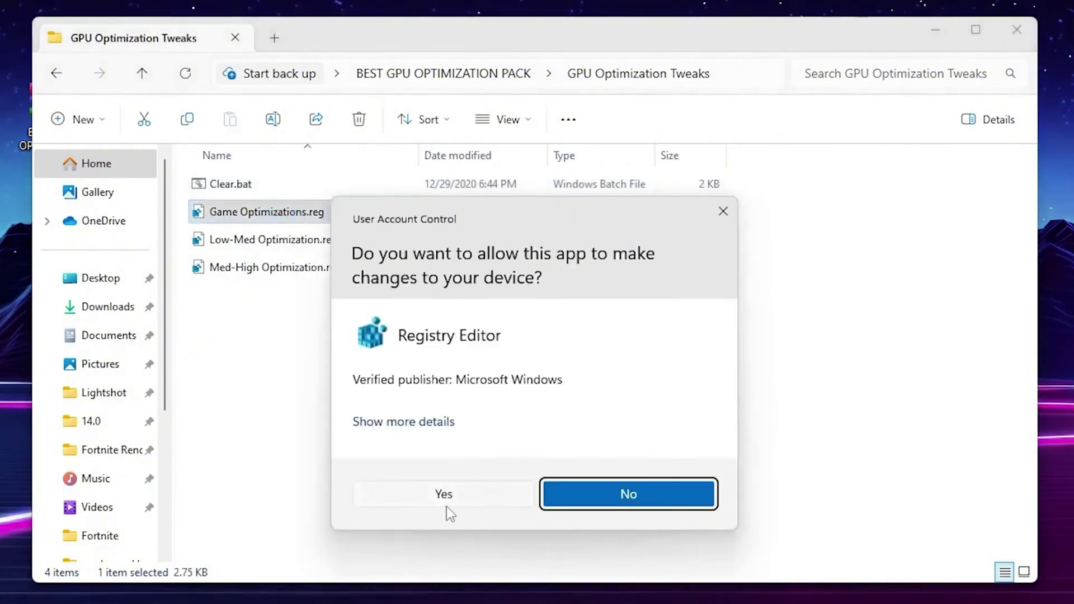
pyautogui.click(446, 504)
pyautogui.click(599, 300)
pyautogui.click(663, 282)
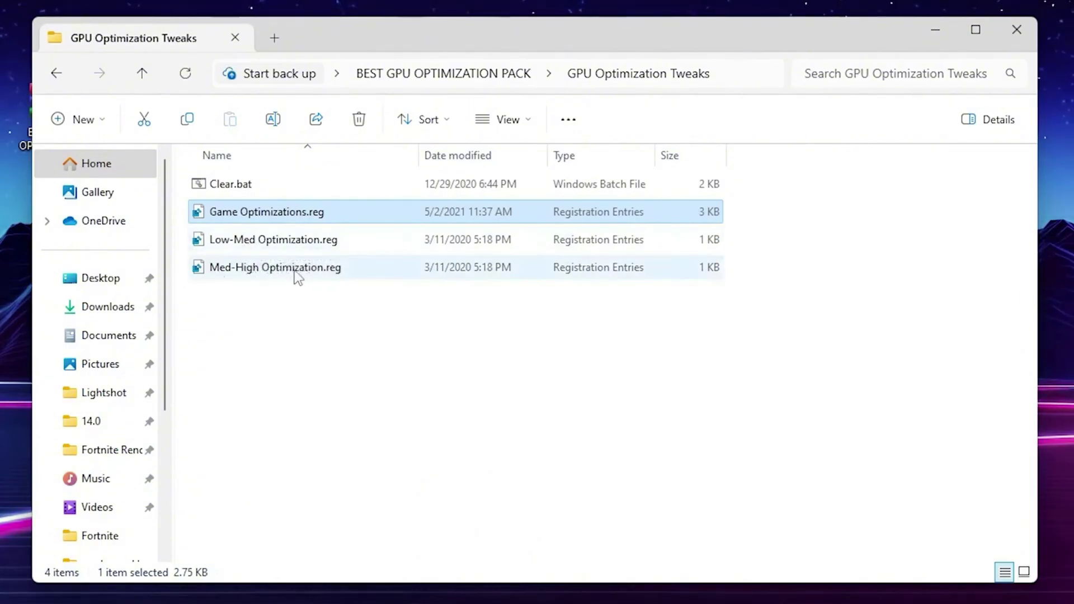
# Step: Merge Low-Med Optimization.reg, then return to the BEST GPU OPTIMIZATION PACK folder
pyautogui.doubleClick(259, 244)
pyautogui.click(445, 493)
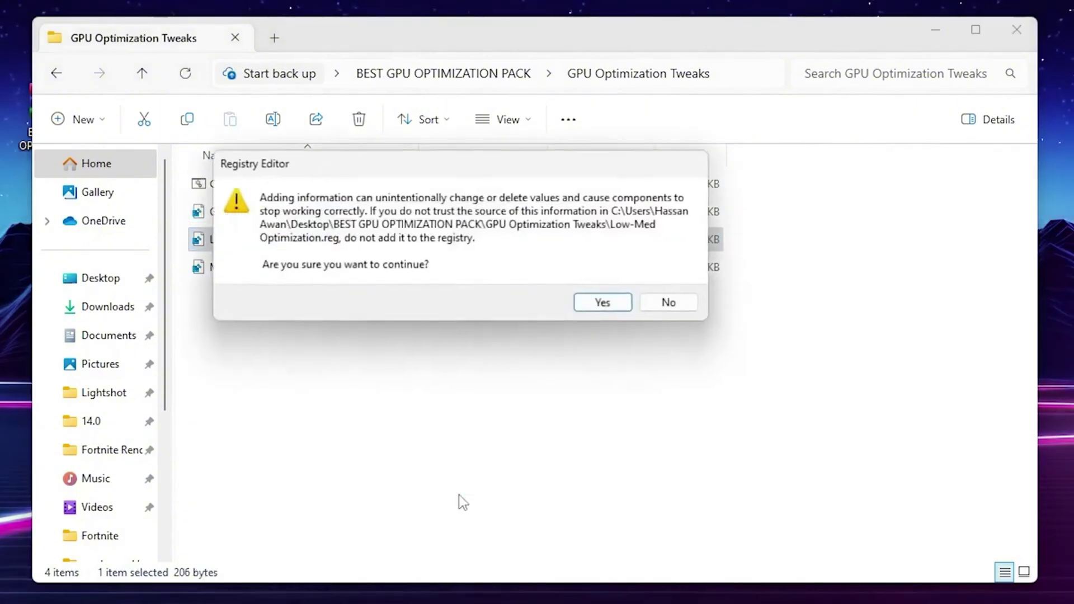
pyautogui.click(601, 302)
pyautogui.click(667, 281)
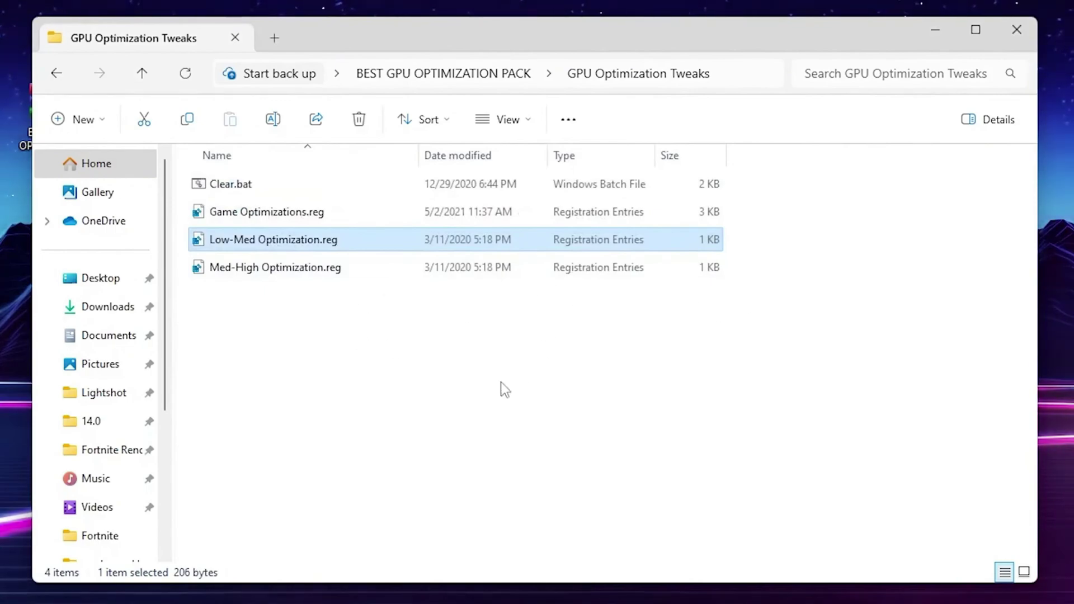
pyautogui.press('BackSpace')
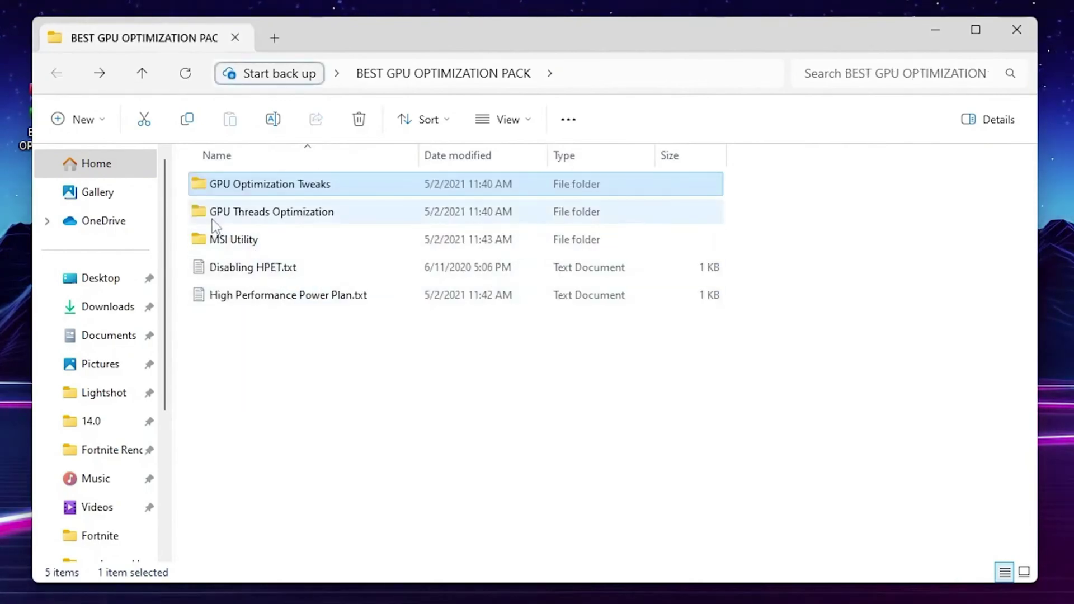
# Step: Merge NVIDIA Thread Priority.reg from GPU Threads Optimization, then return to the pack folder
pyautogui.doubleClick(319, 219)
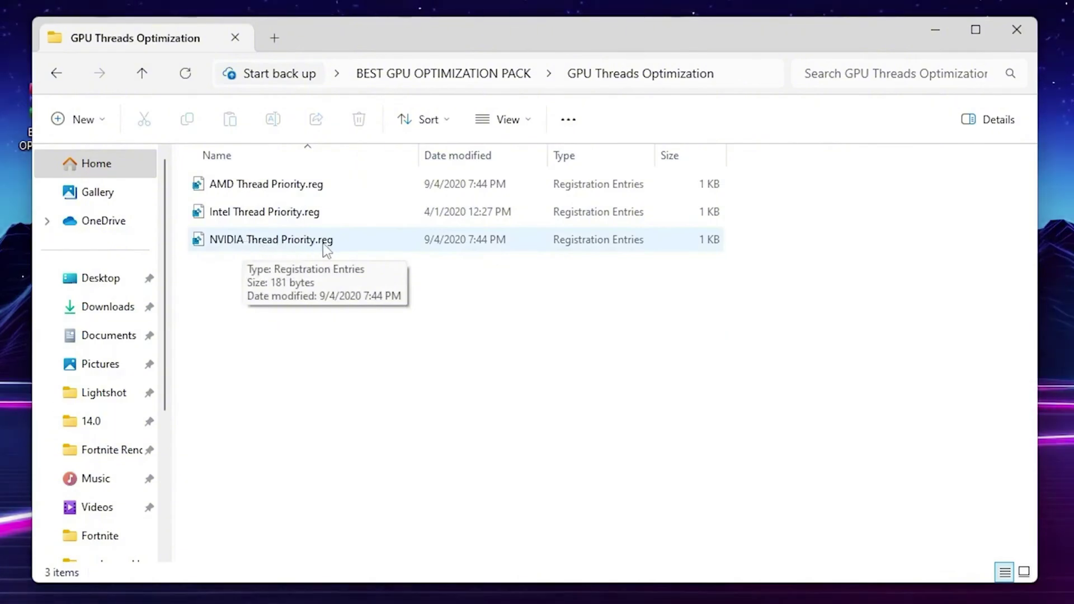
pyautogui.doubleClick(260, 240)
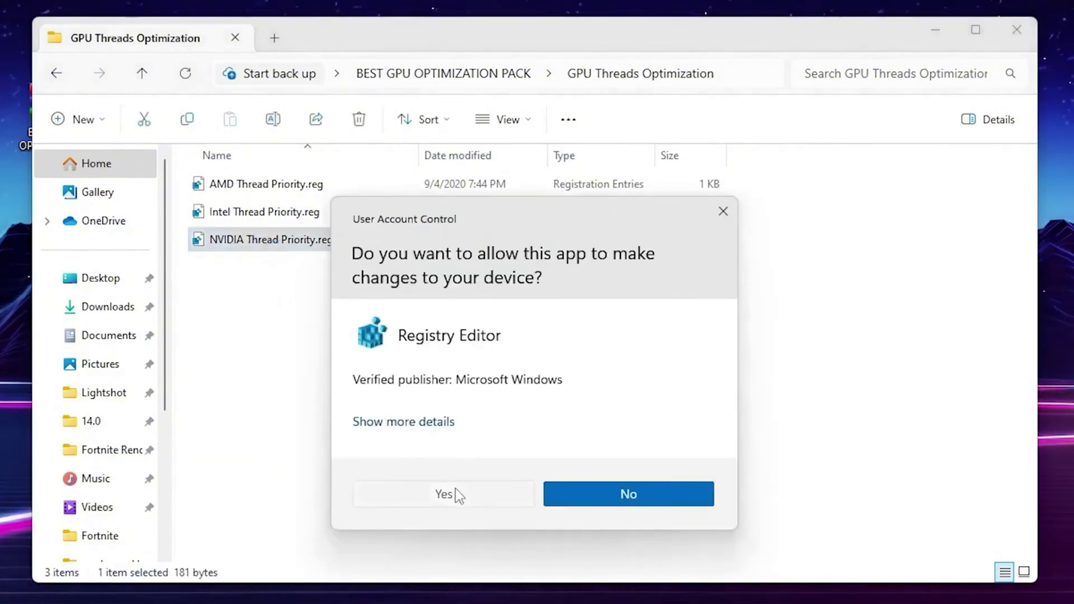
pyautogui.click(445, 492)
pyautogui.click(604, 303)
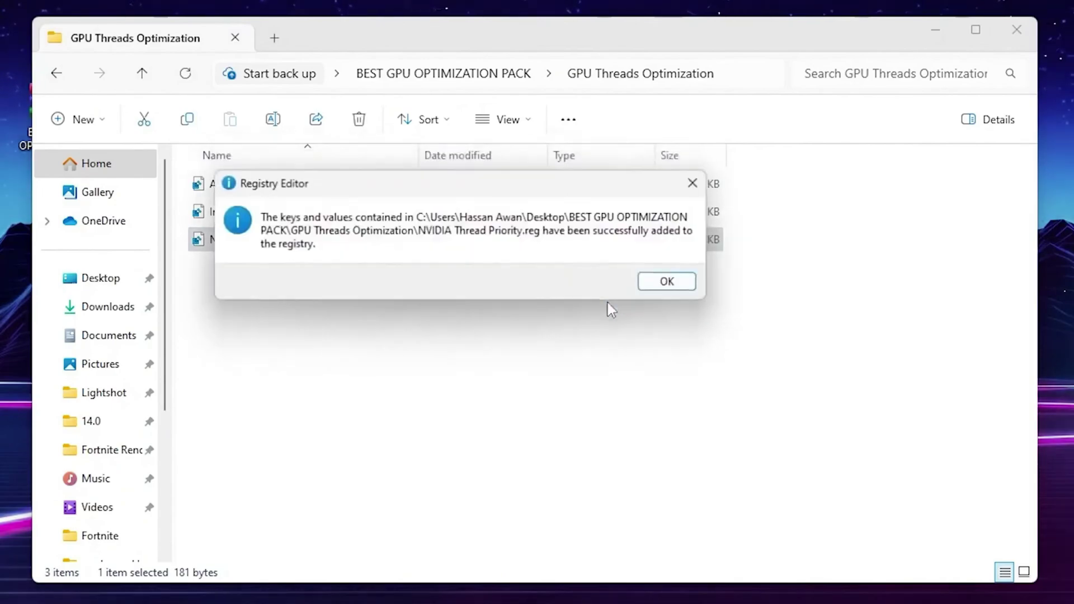
pyautogui.click(655, 282)
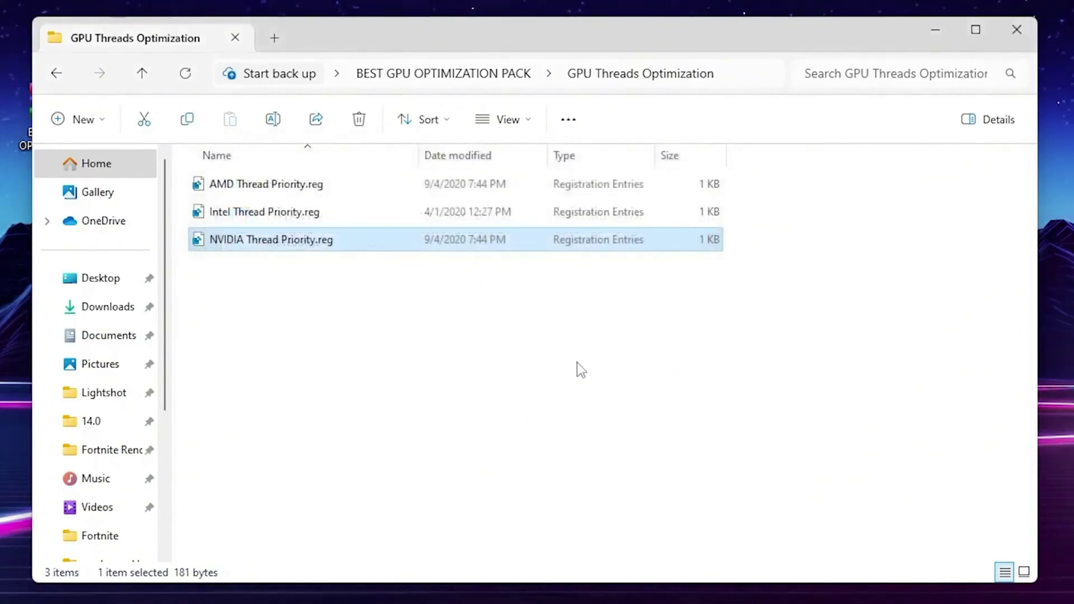
pyautogui.press('BackSpace')
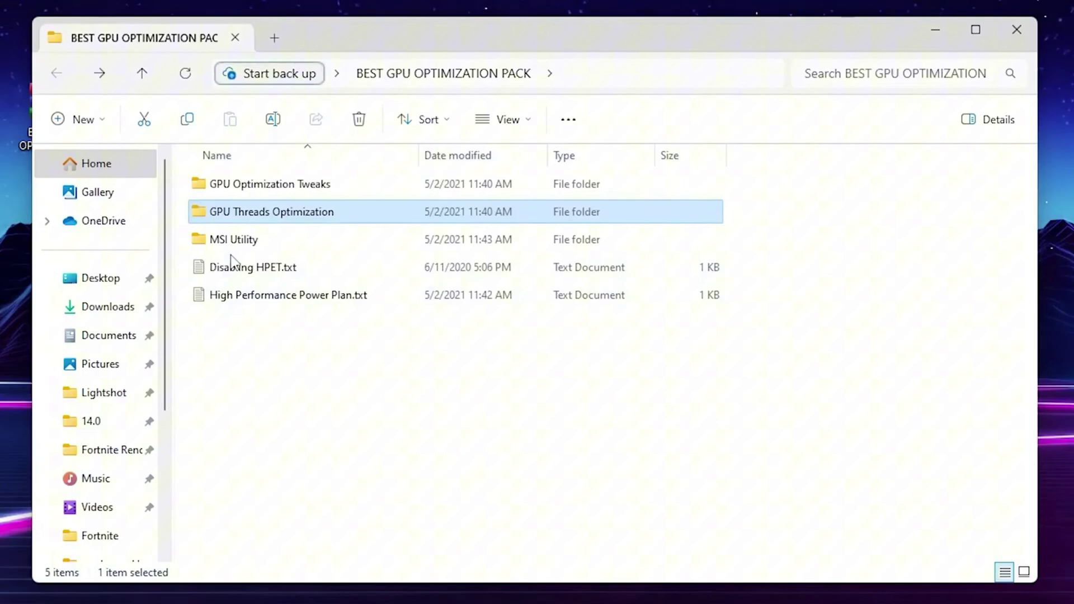
# Step: Launch MSI Utility and set the NVIDIA GeForce RTX 3070's interrupt priority to High
pyautogui.doubleClick(268, 242)
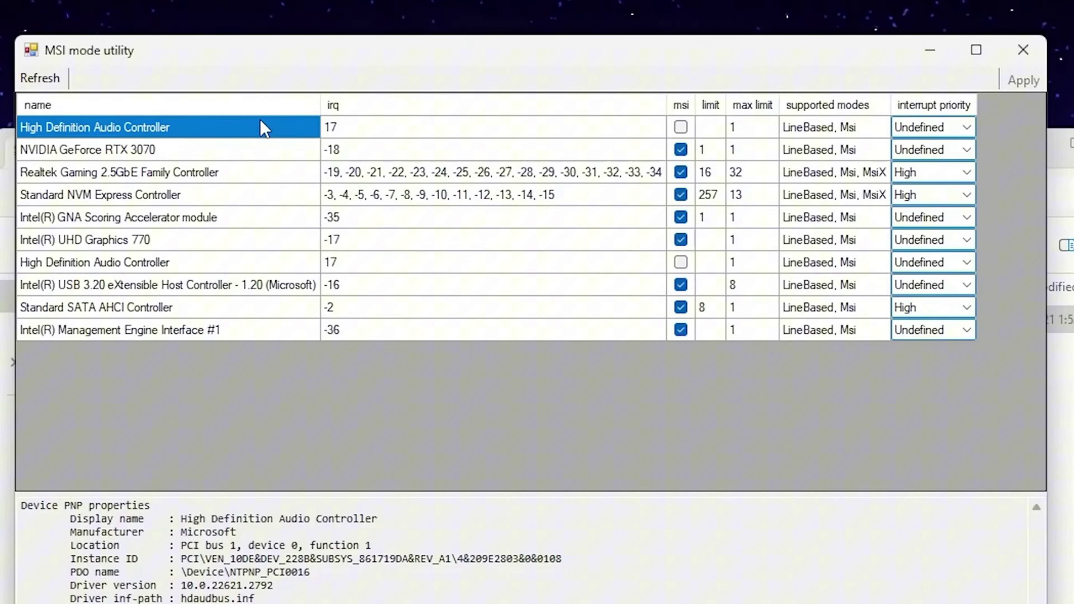
pyautogui.click(38, 152)
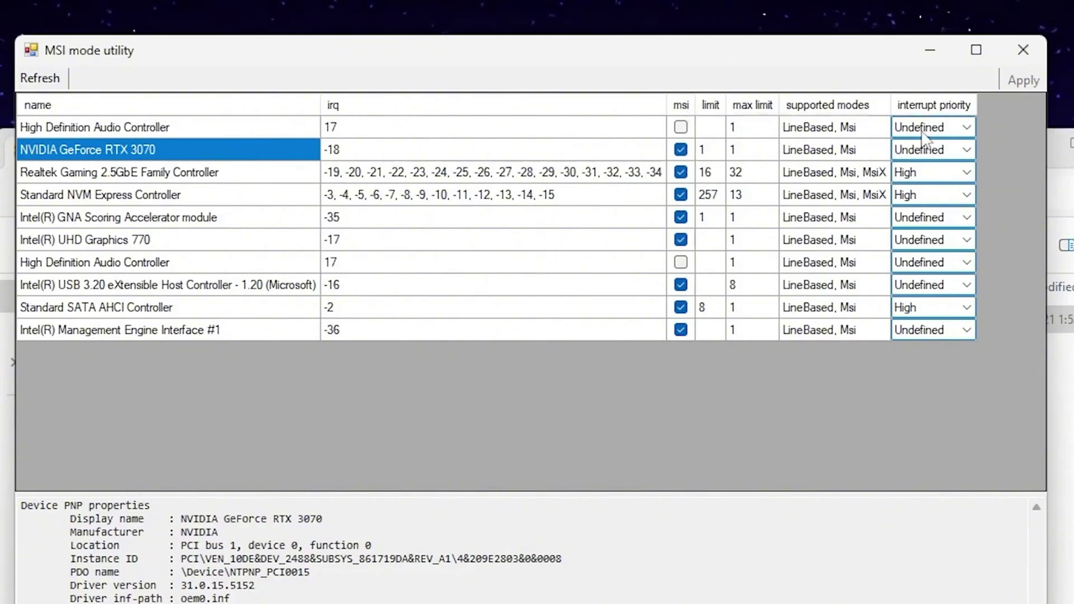
pyautogui.click(967, 151)
pyautogui.click(911, 202)
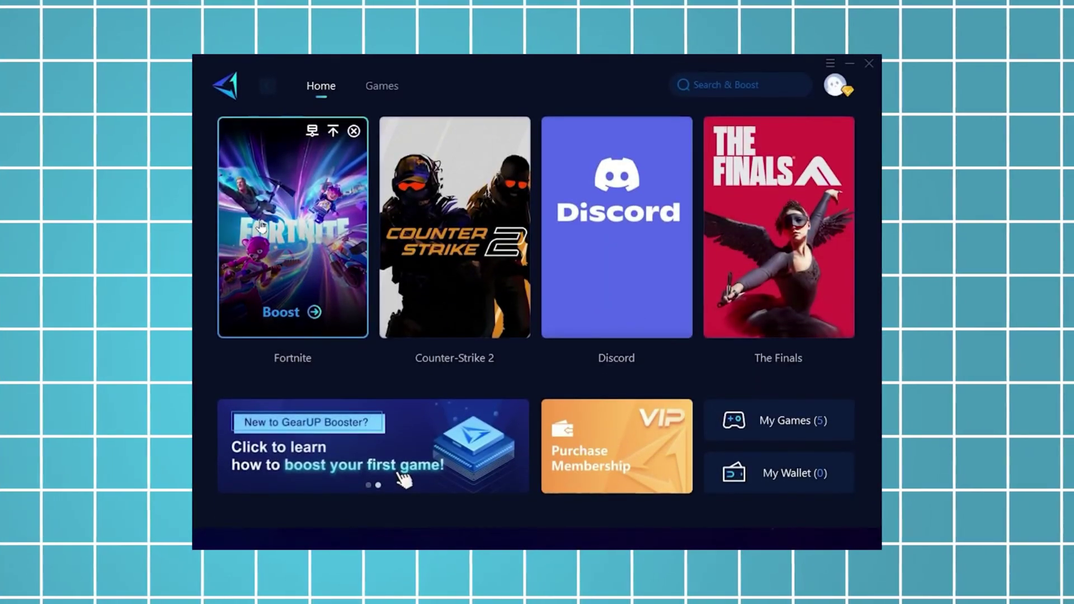
# Step: Boost Fortnite from its card on the GearUP Booster Home tab
pyautogui.click(283, 315)
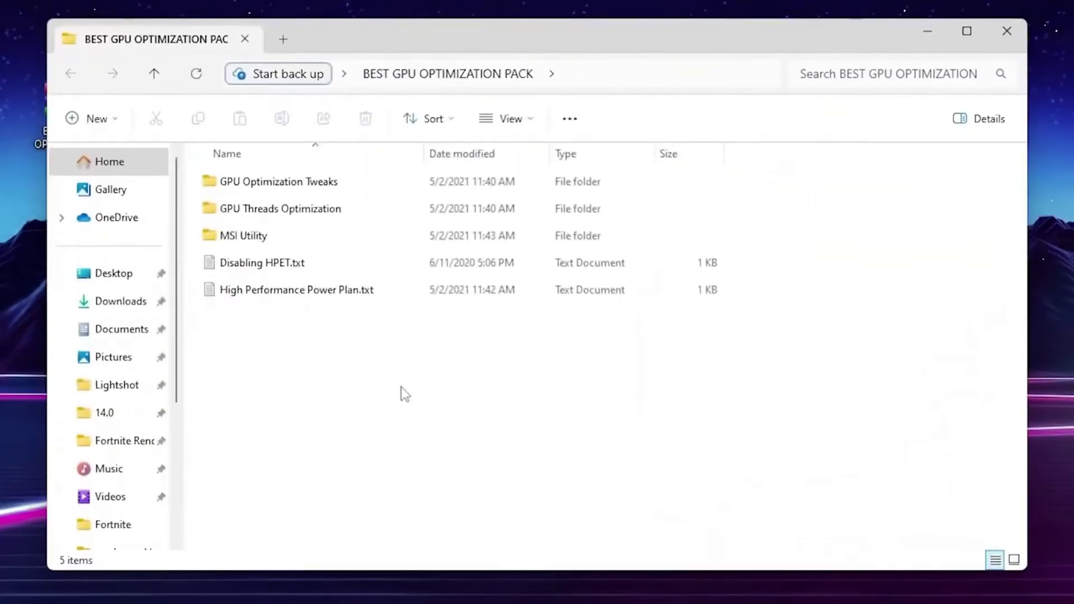
# Step: Open Disabling HPET.txt and launch Command Prompt as administrator
pyautogui.doubleClick(289, 269)
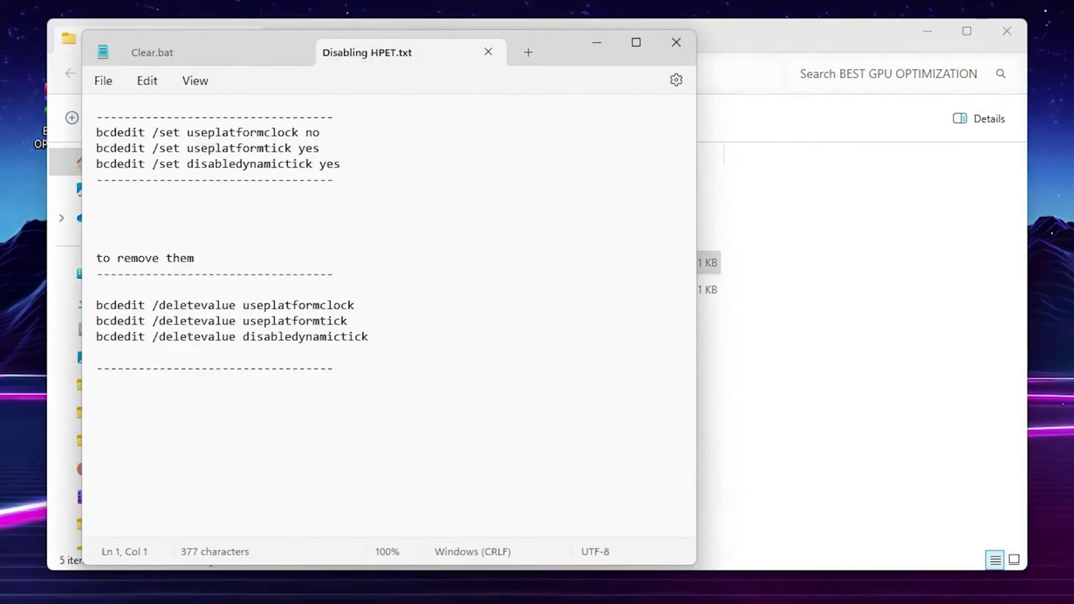
pyautogui.press('super')
pyautogui.write('CMD')
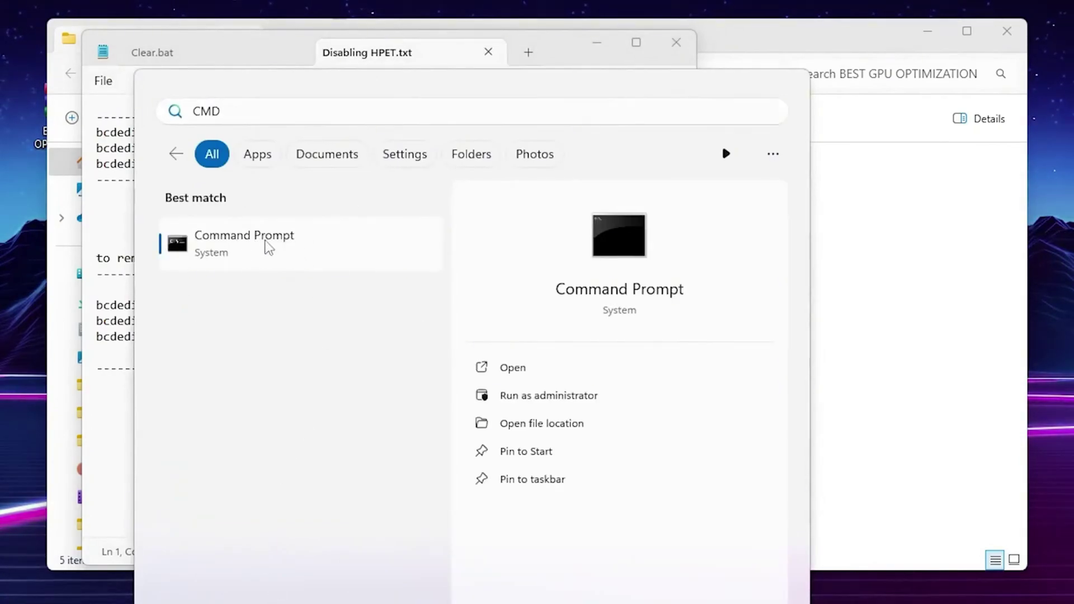
pyautogui.rightClick(269, 248)
pyautogui.click(344, 262)
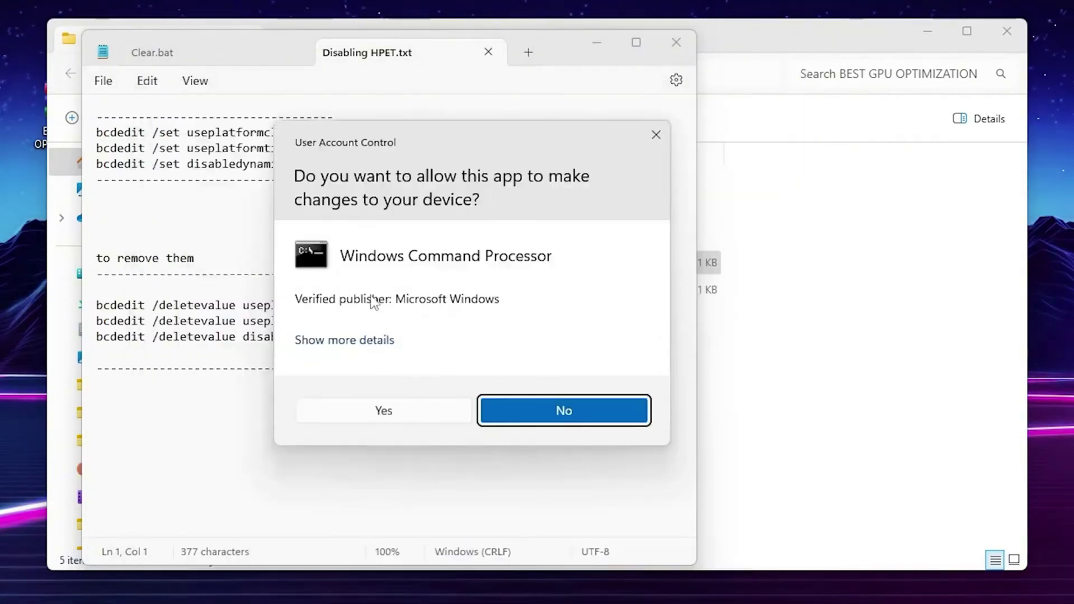
pyautogui.click(388, 413)
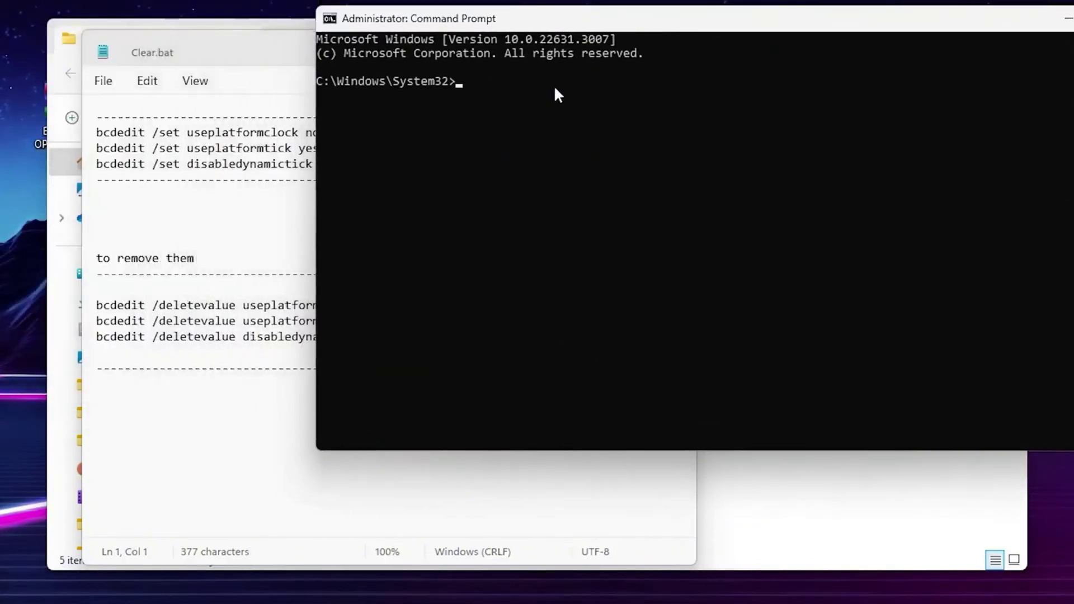
# Step: Copy the three bcdedit /set lines from Notepad and run them in Command Prompt
pyautogui.moveTo(95, 132); pyautogui.dragTo(360, 165)
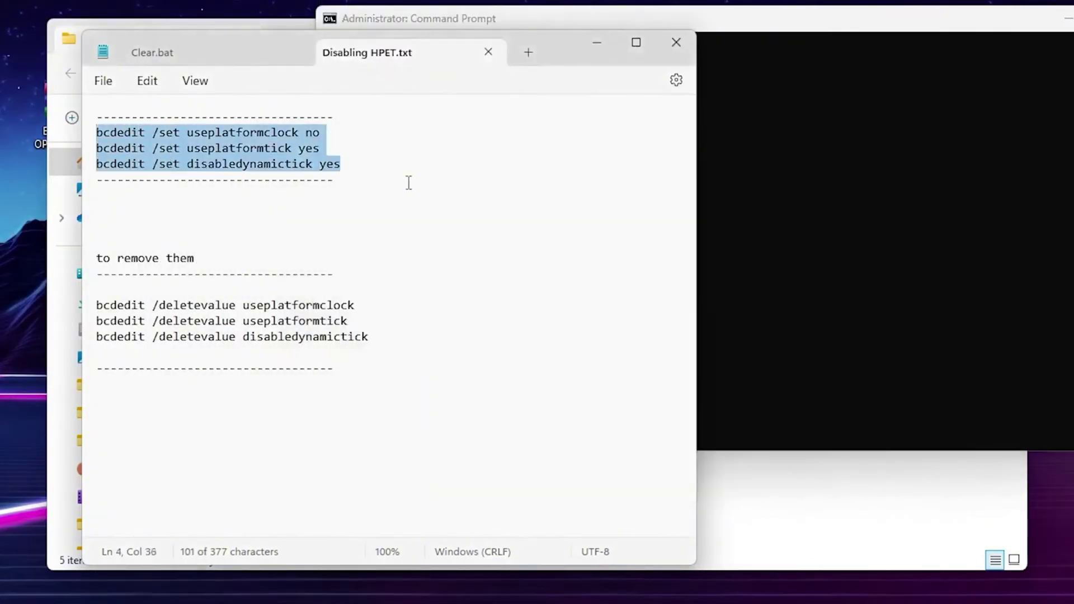
pyautogui.hotkey('ctrl', 'c')
pyautogui.click(911, 185)
pyautogui.hotkey('ctrl', 'v')
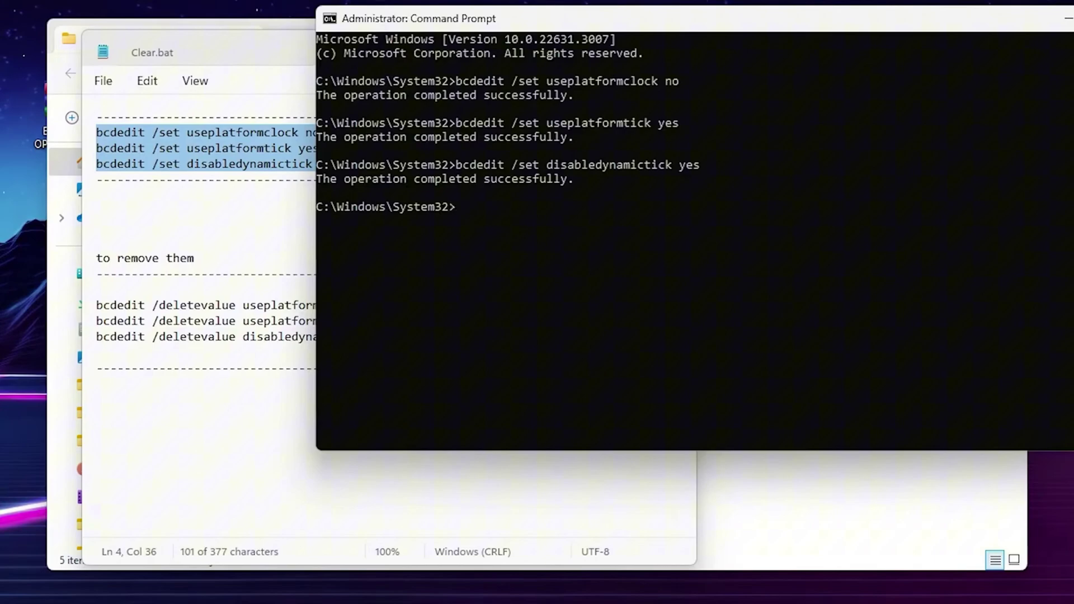
pyautogui.hotkey('alt', 'Tab')
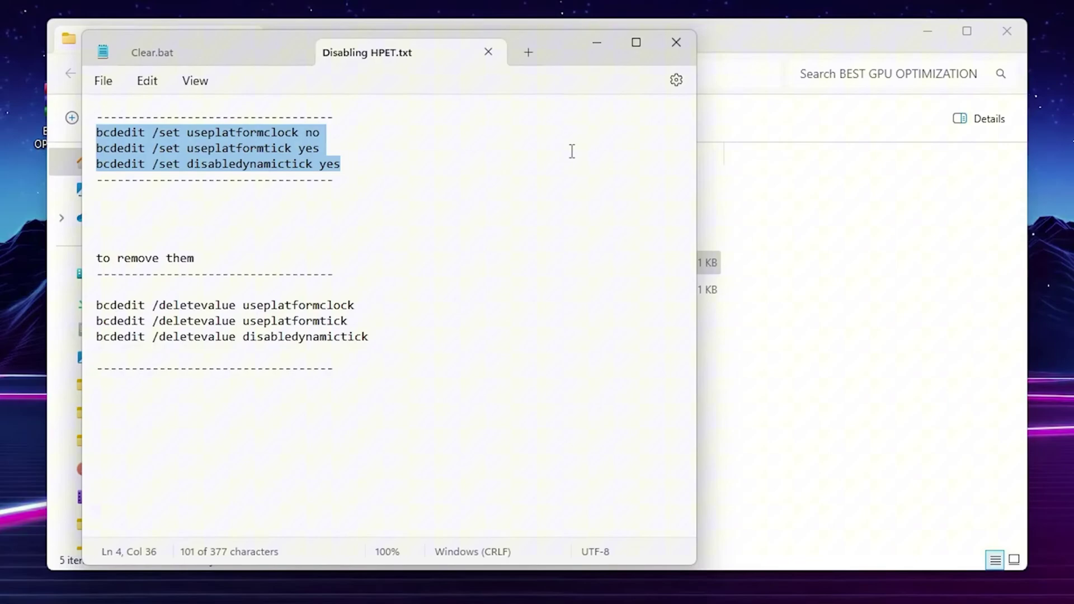
# Step: Run the powercfg command from High Performance Power Plan.txt in Command Prompt
pyautogui.hotkey('alt', 'Tab')
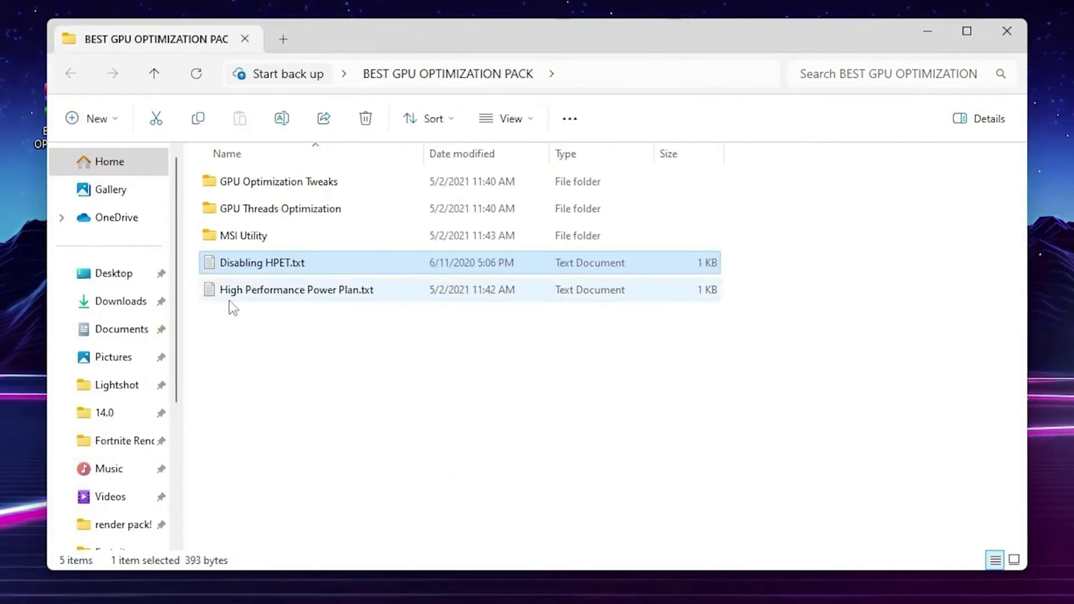
pyautogui.doubleClick(275, 295)
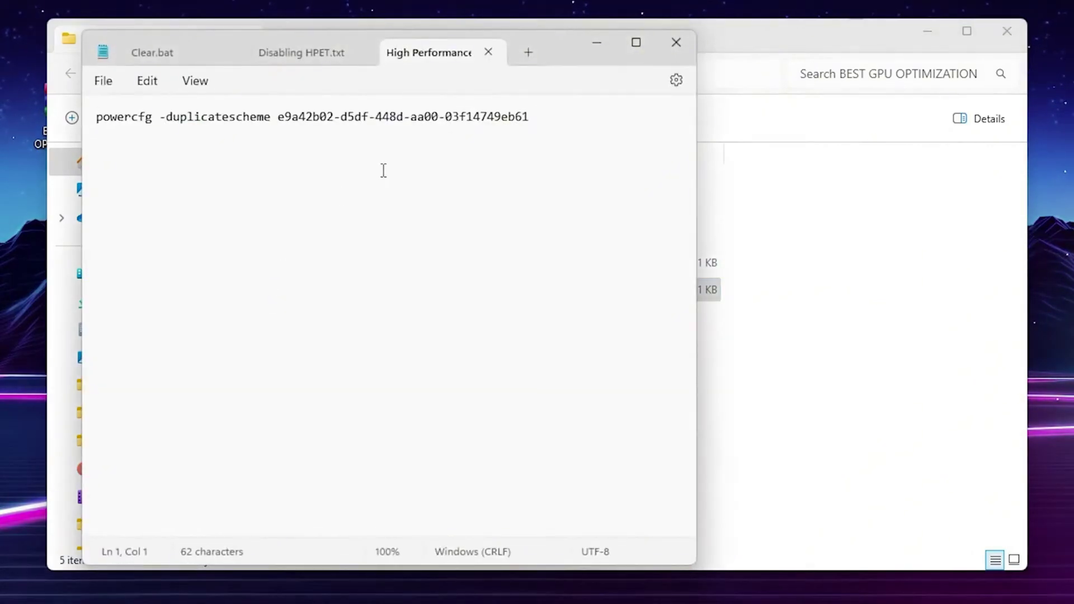
pyautogui.hotkey('ctrl', 'a')
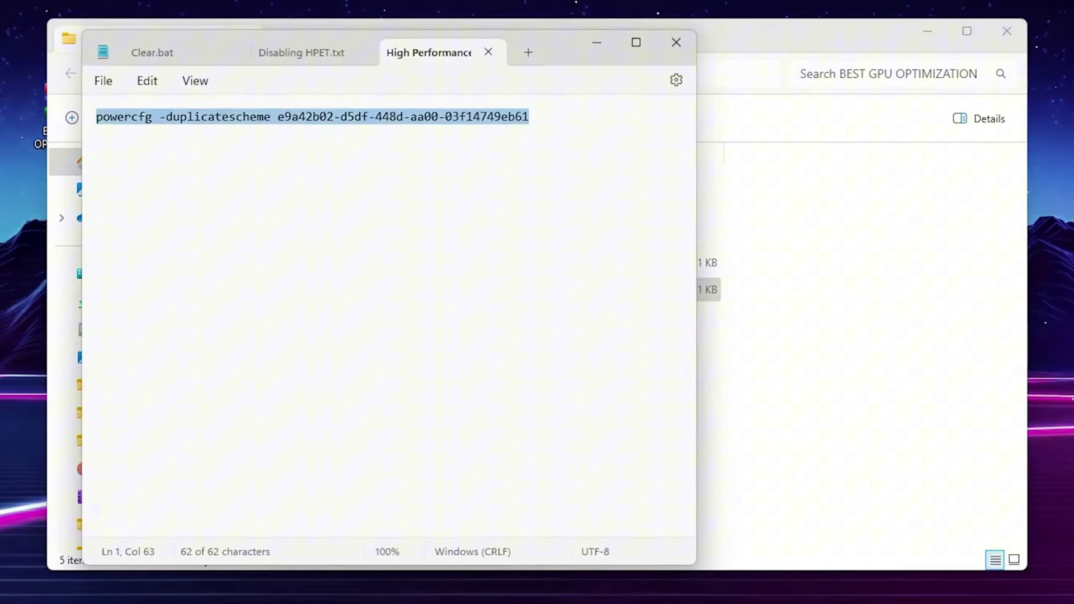
pyautogui.press('super')
pyautogui.write('CMD')
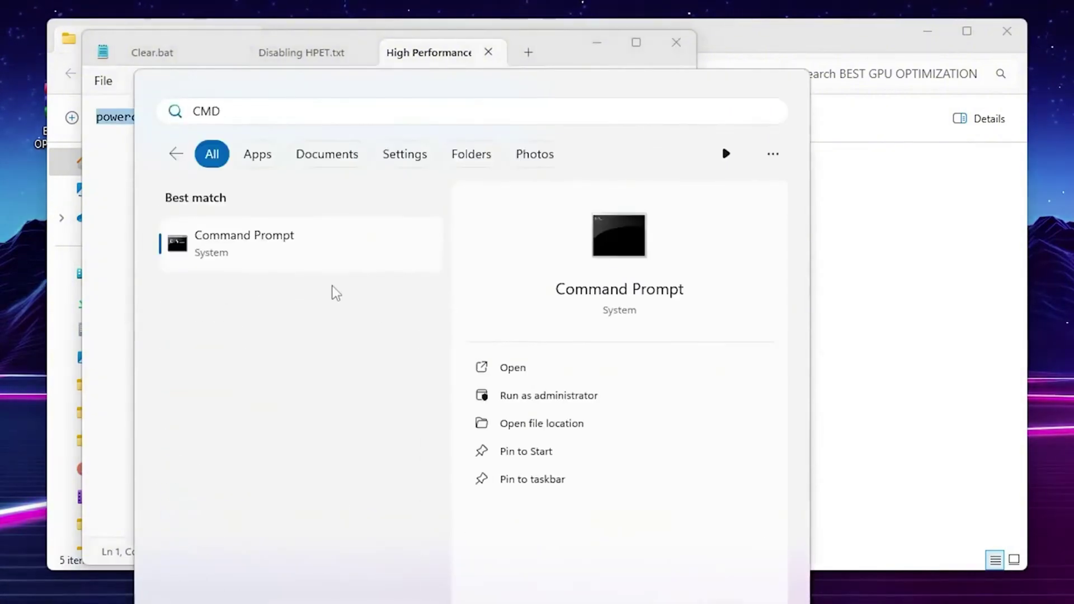
pyautogui.click(234, 240)
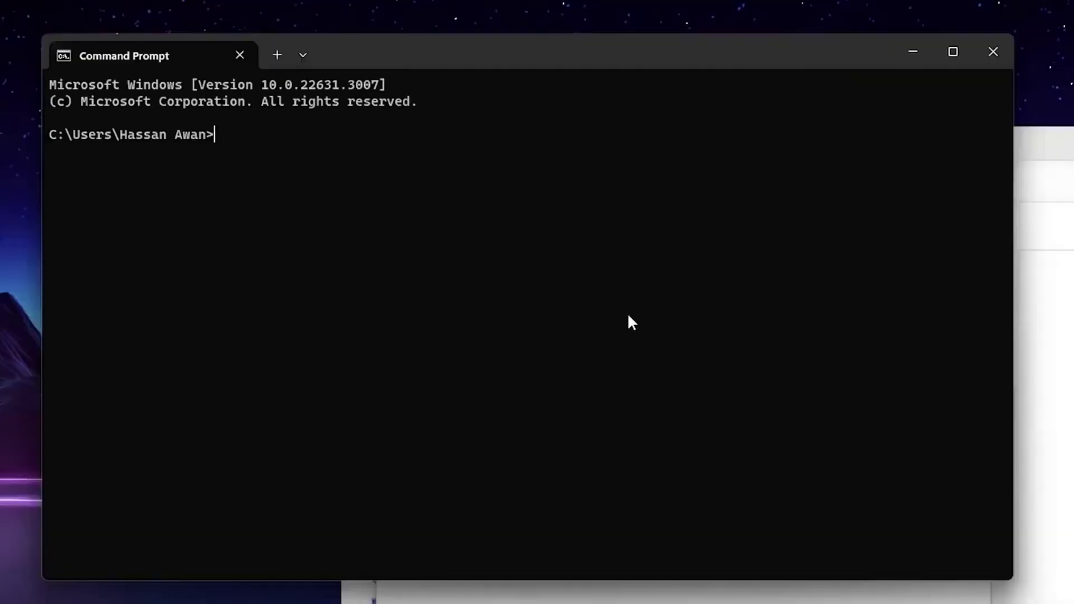
pyautogui.hotkey('ctrl', 'v')
pyautogui.press('Return')
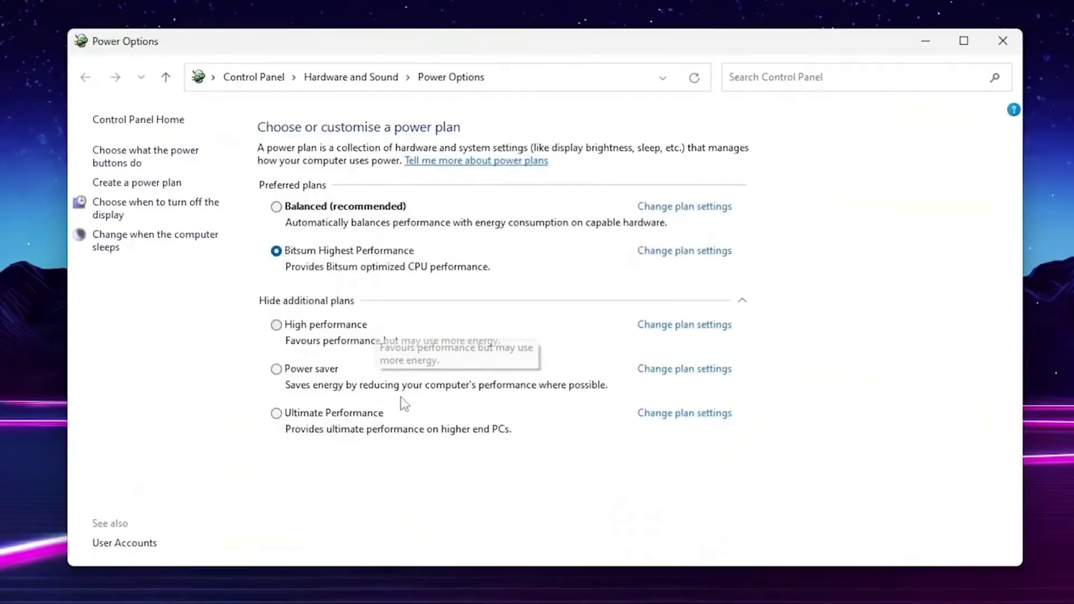
pyautogui.moveTo(332, 424)
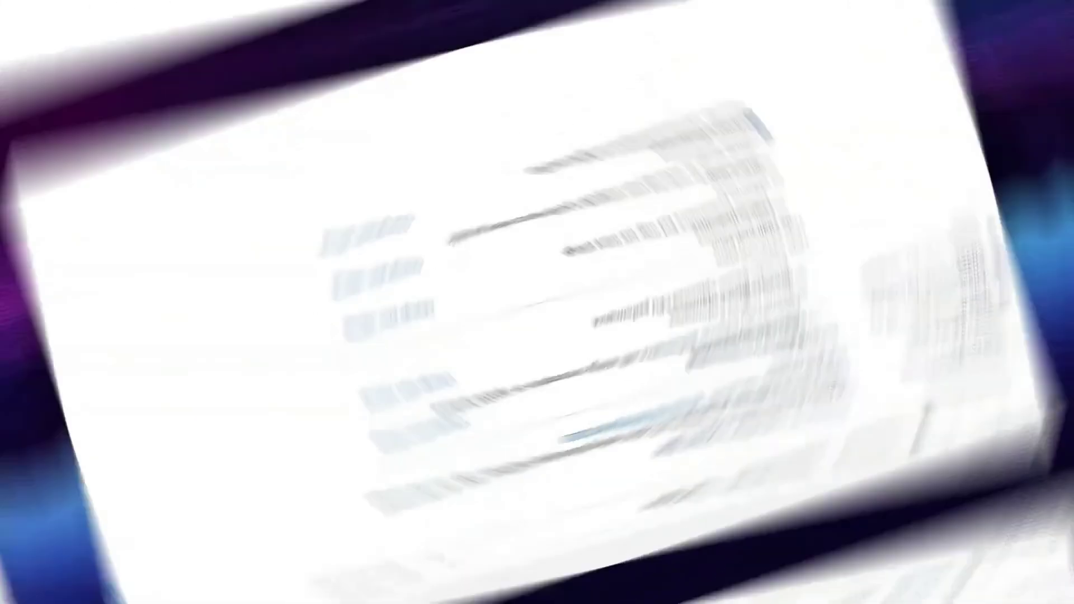
# Step: Set the Bitsum Highest Performance plan to never turn off the display
pyautogui.click(684, 250)
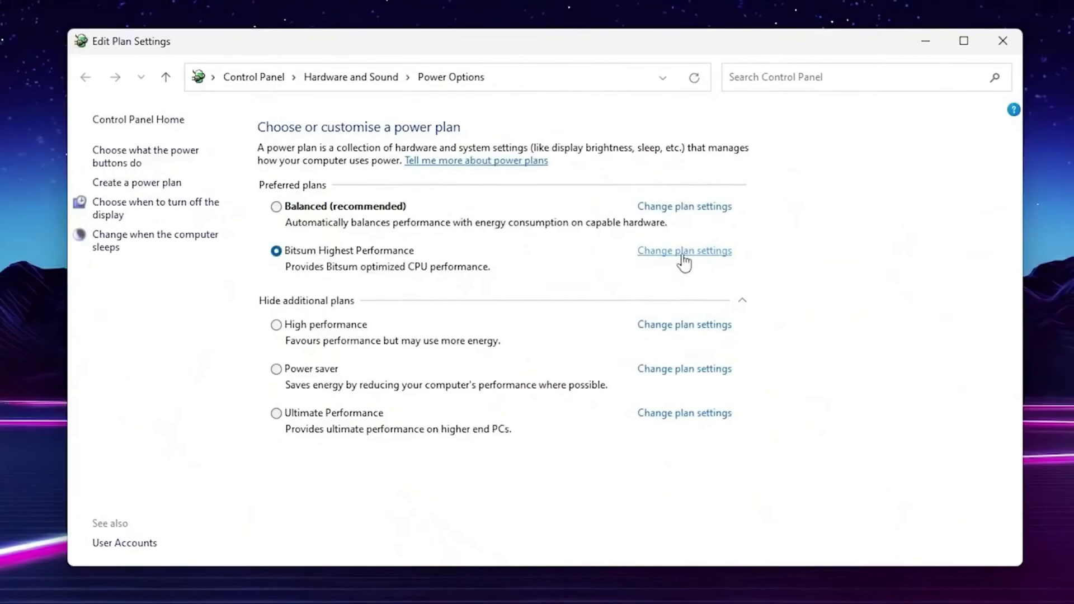
pyautogui.click(480, 192)
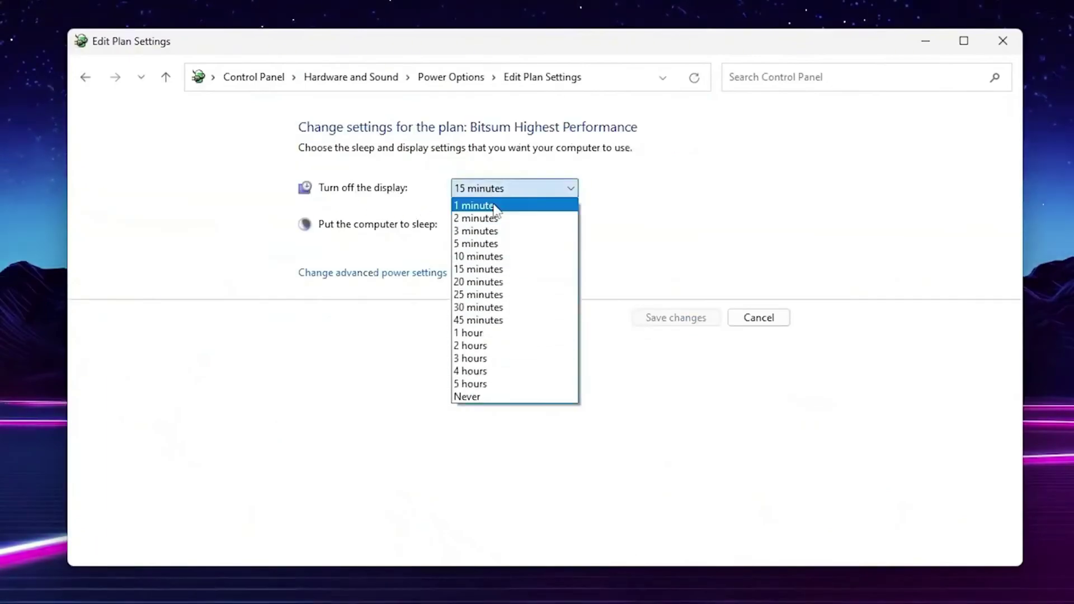
pyautogui.click(472, 398)
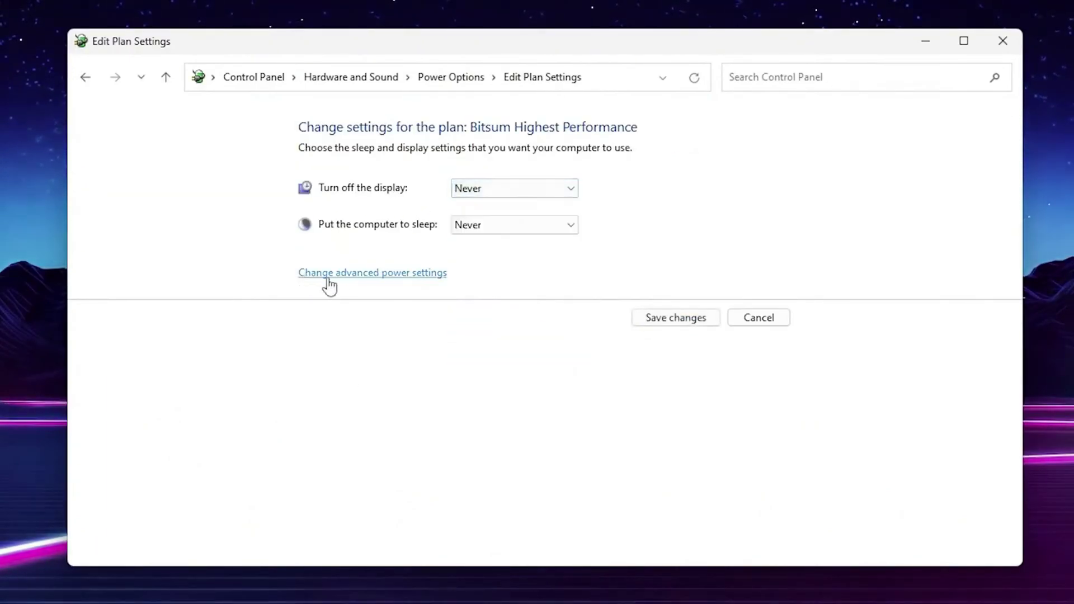
# Step: Confirm minimum and maximum processor states are 100% in advanced power settings, then close them
pyautogui.click(405, 285)
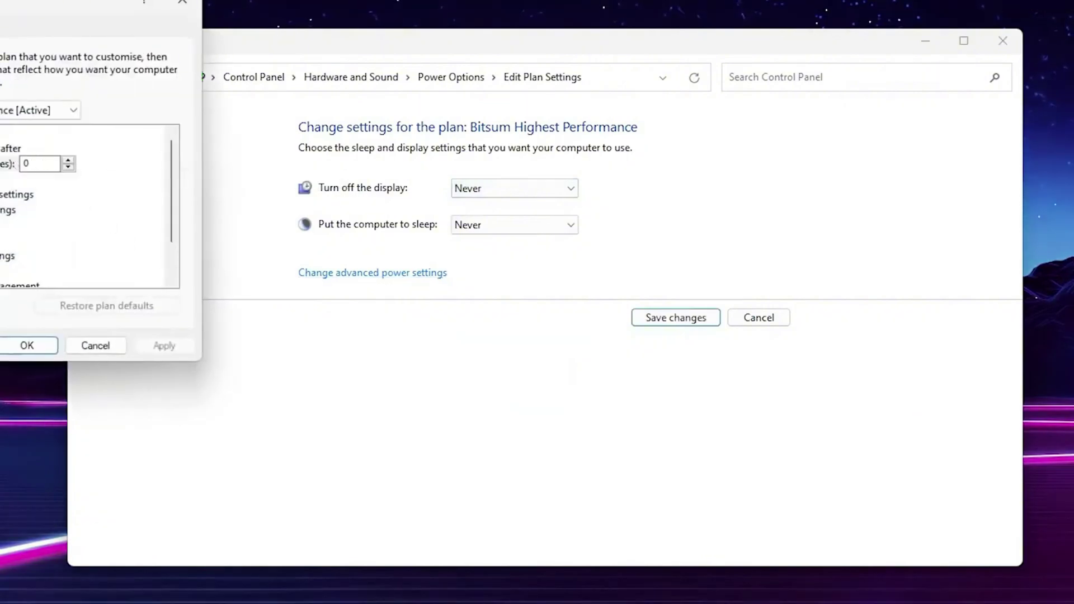
pyautogui.moveTo(51, 17); pyautogui.dragTo(367, 105)
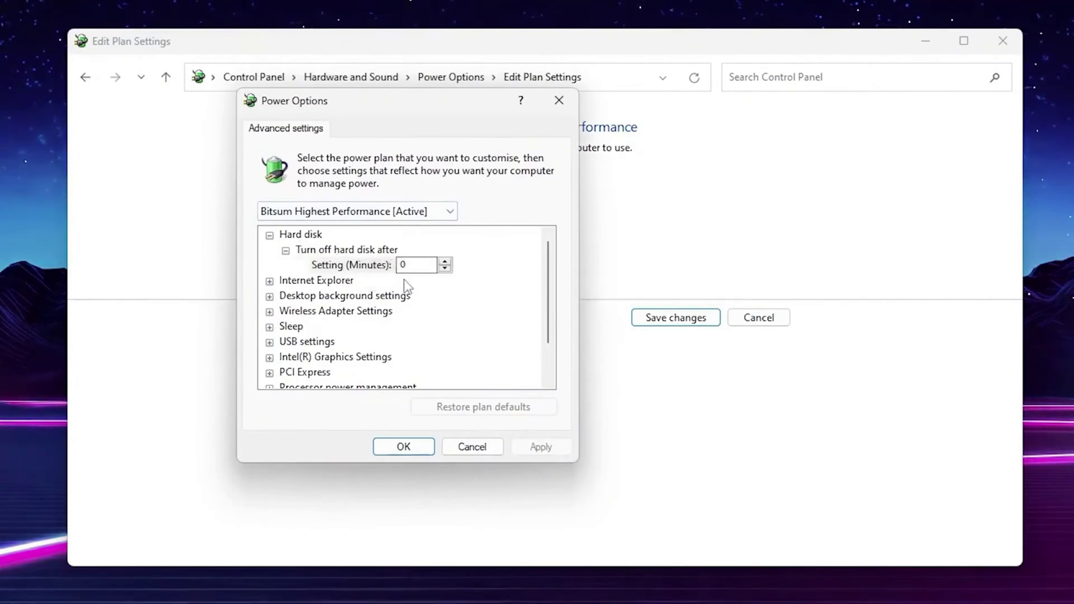
pyautogui.scroll(-1, 474, 310)
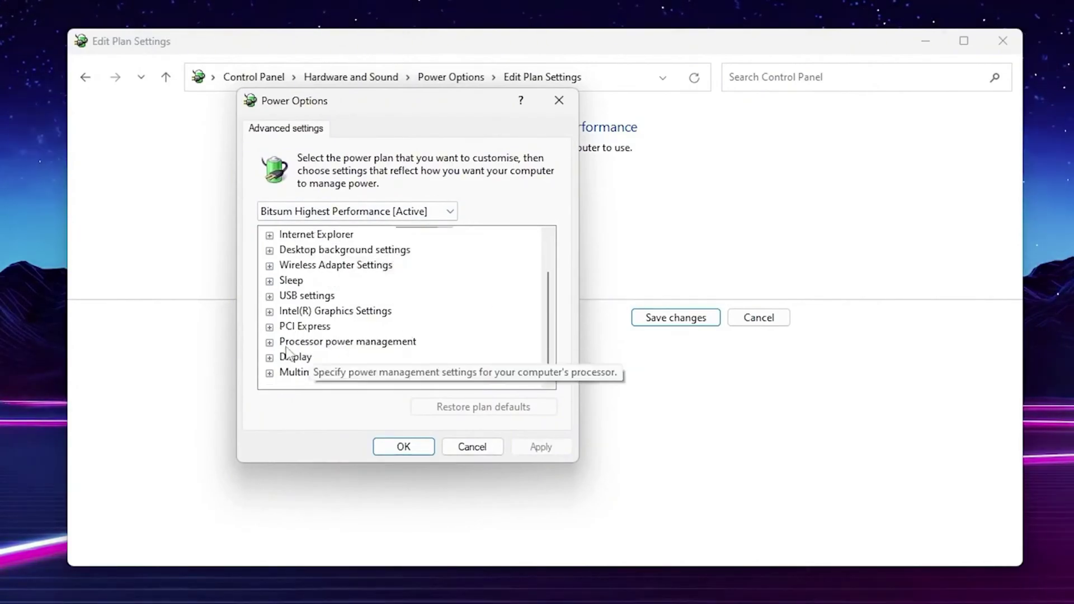
pyautogui.click(270, 343)
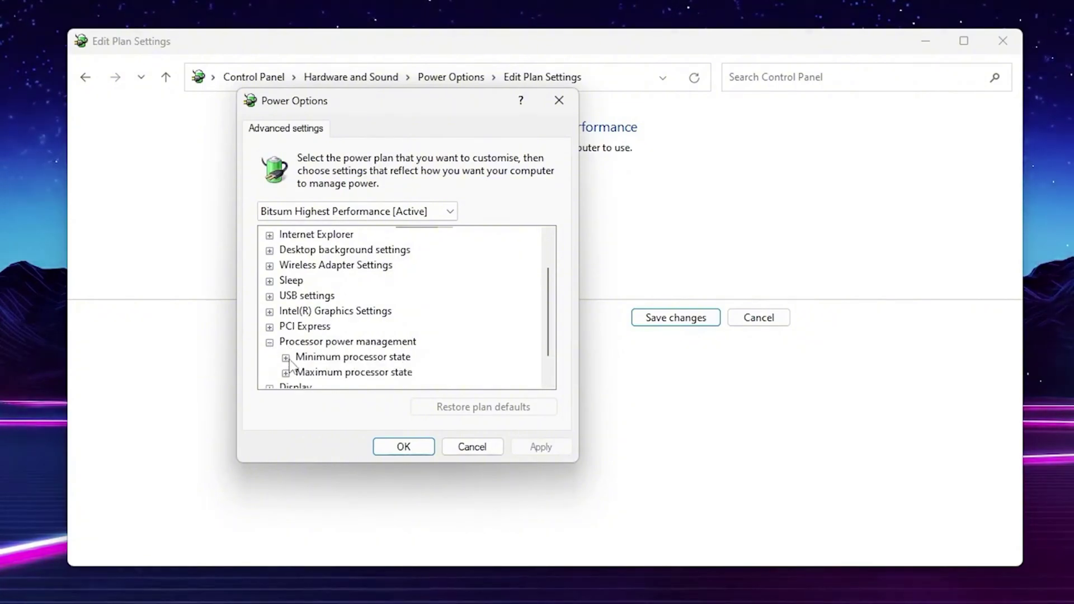
pyautogui.click(287, 358)
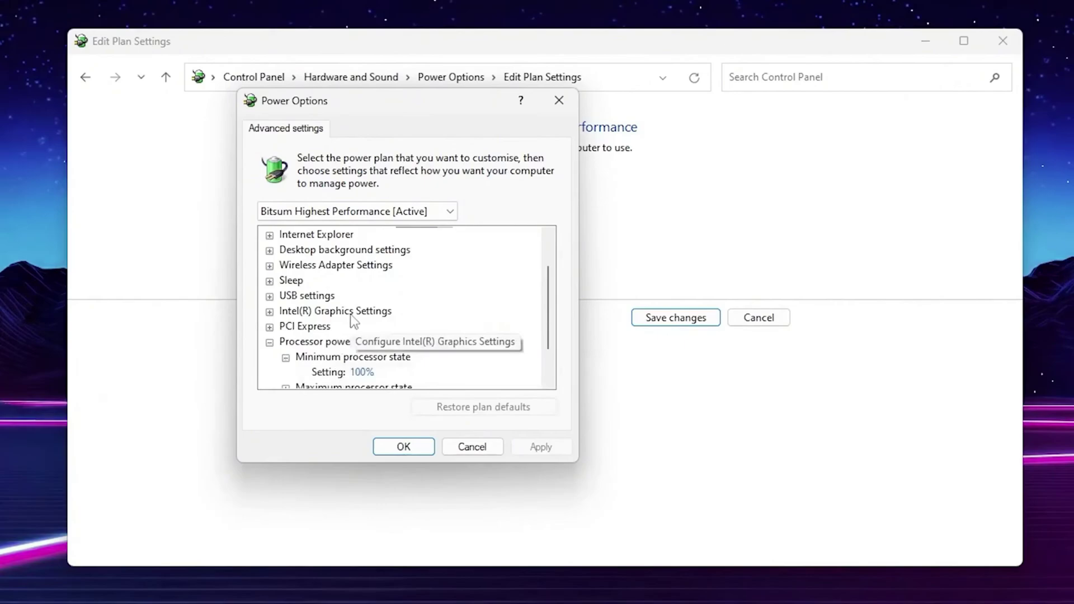
pyautogui.scroll(-1, 372, 311)
pyautogui.click(286, 343)
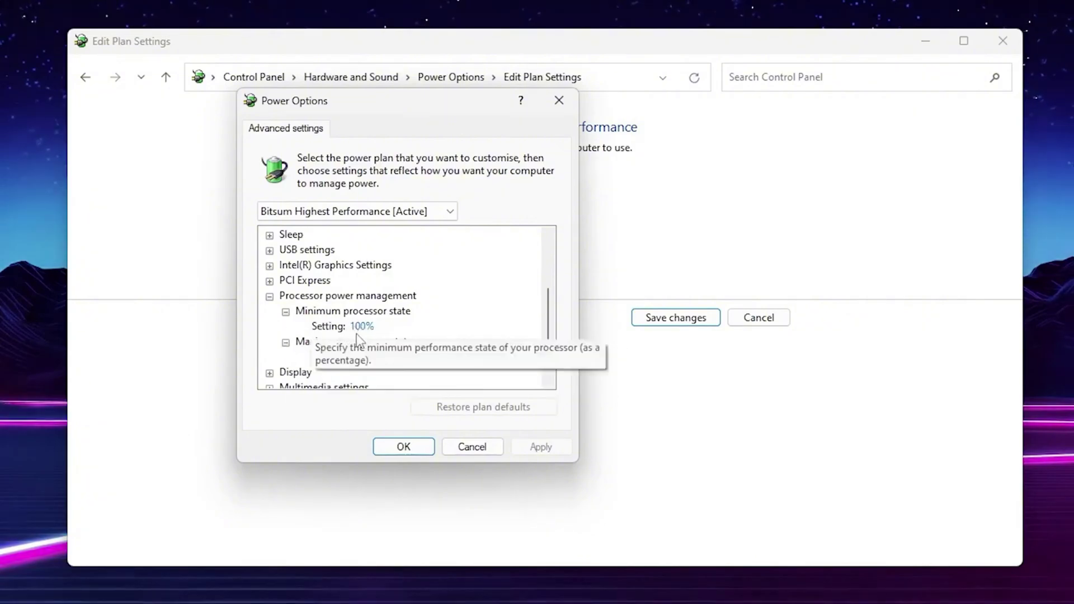
pyautogui.click(424, 450)
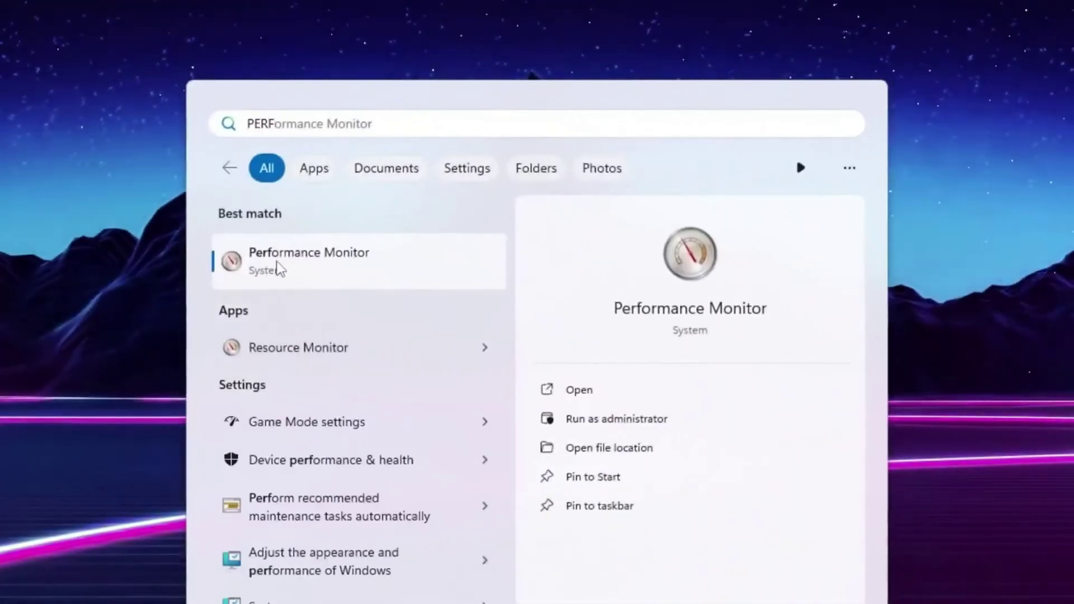
# Step: In Performance Monitor, start a manually built User Defined data collector set logging performance counters
pyautogui.click(594, 418)
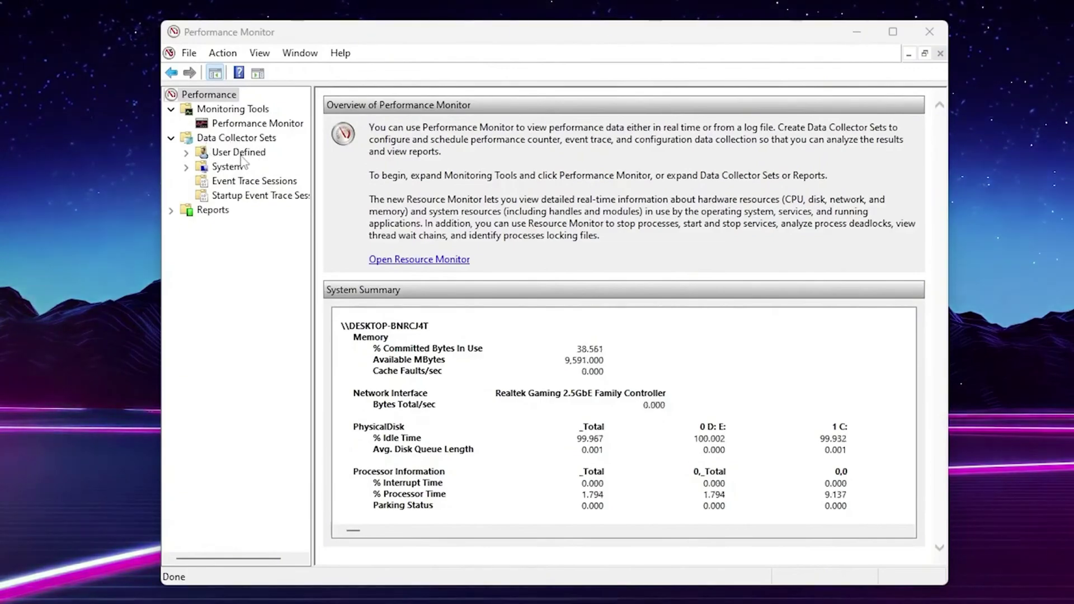
pyautogui.click(238, 153)
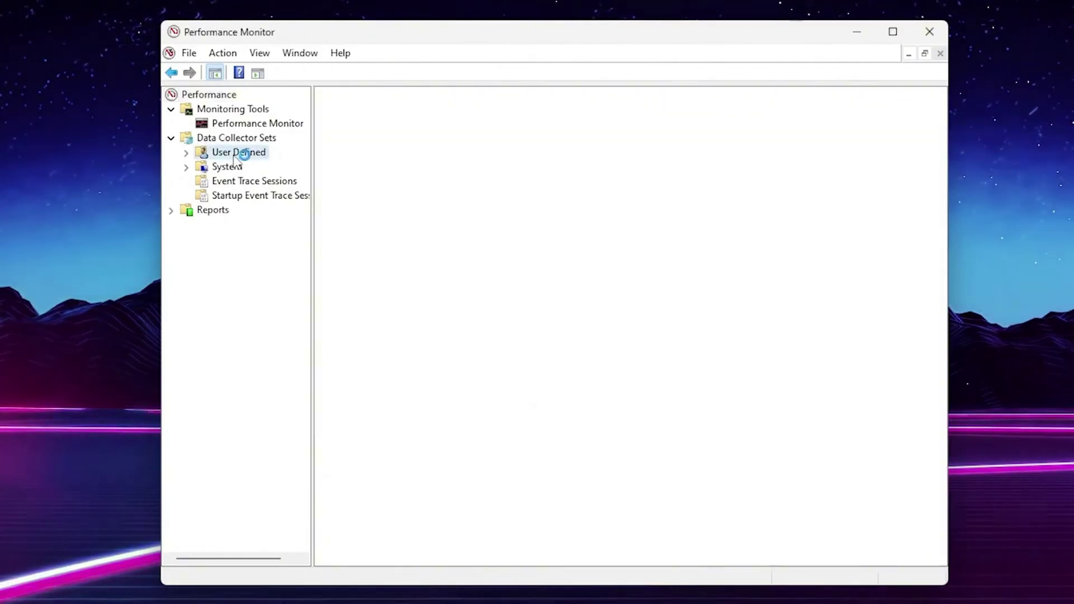
pyautogui.rightClick(381, 155)
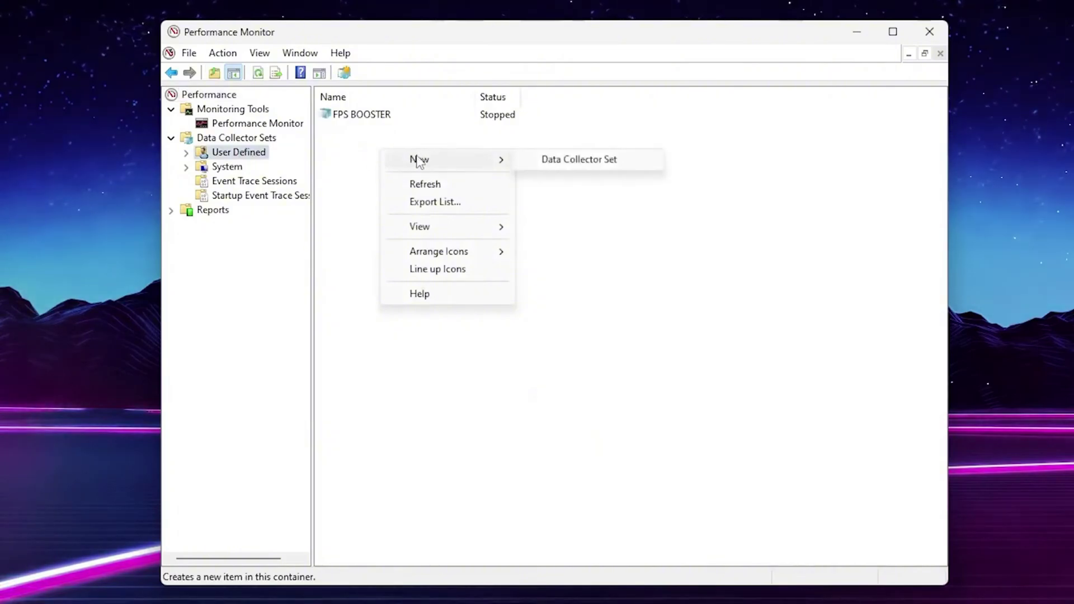
pyautogui.moveTo(445, 159)
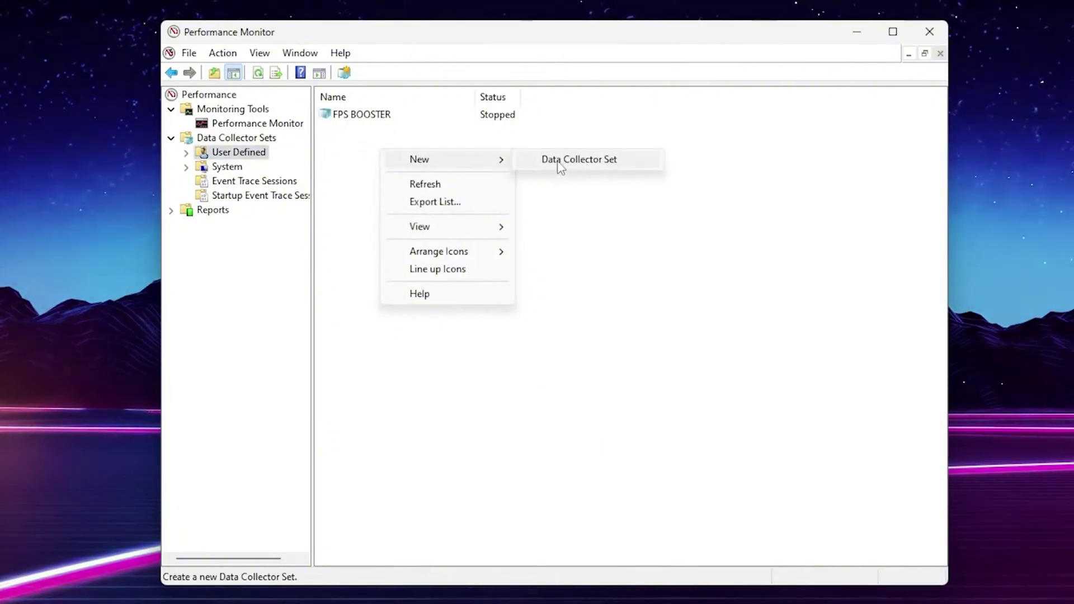
pyautogui.click(561, 164)
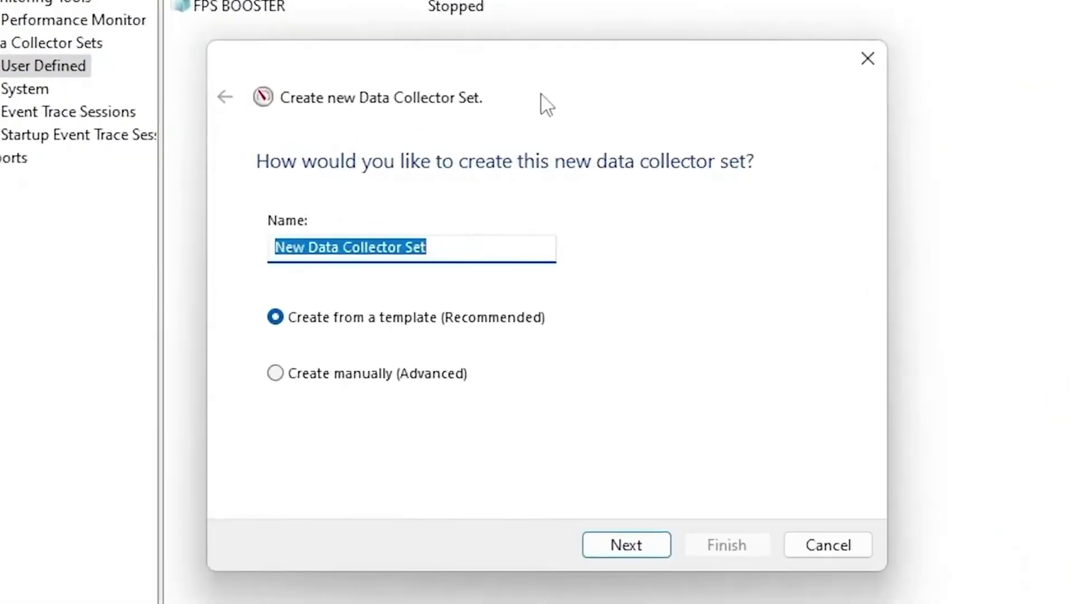
pyautogui.write('LOW ')
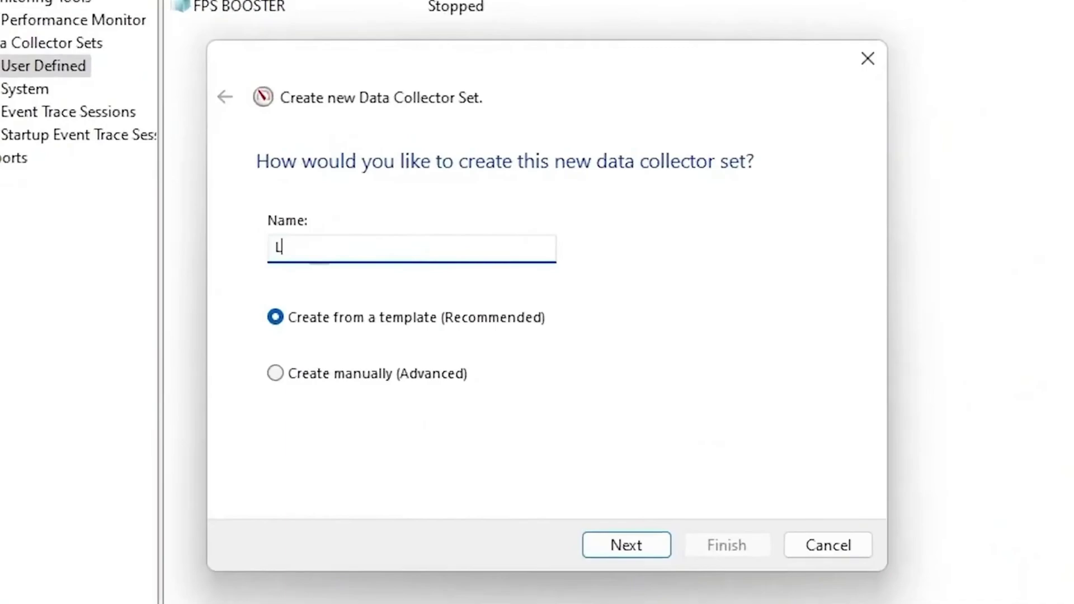
pyautogui.write('GPU USAG')
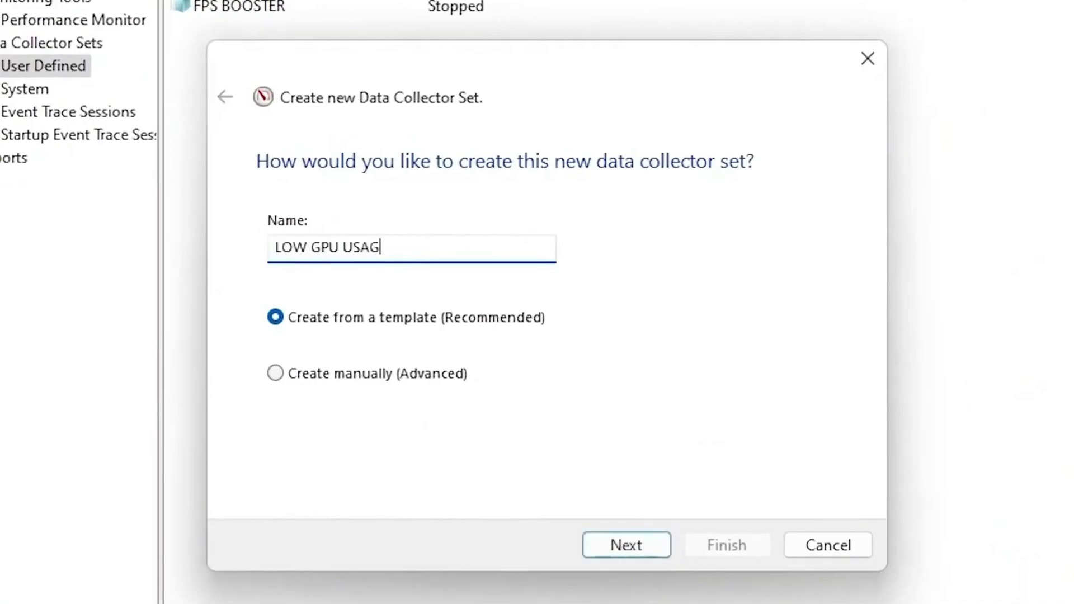
pyautogui.write('E FIX')
pyautogui.click(342, 383)
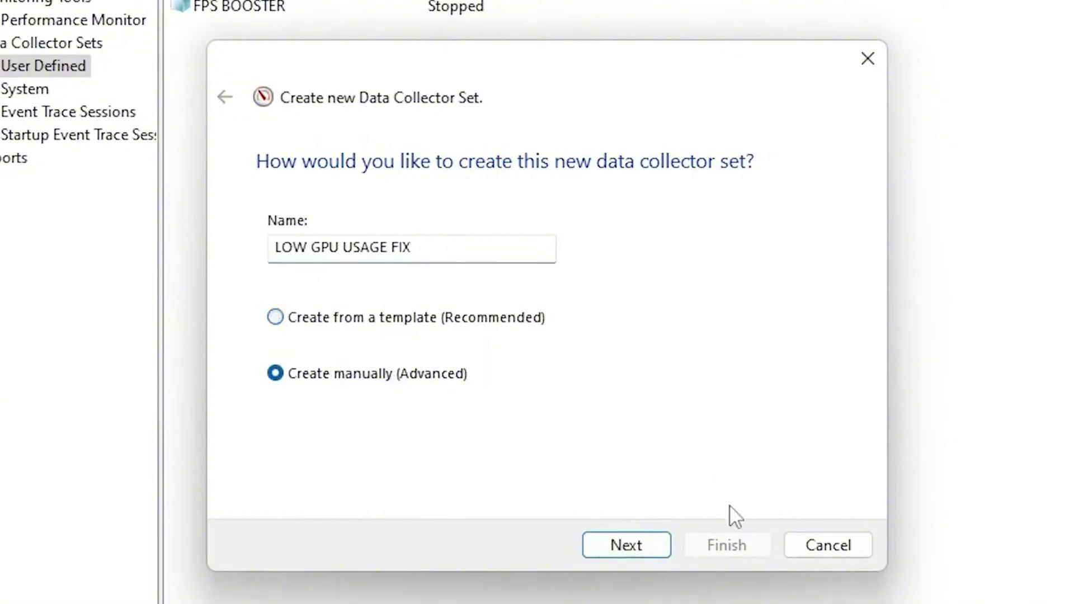
pyautogui.click(635, 544)
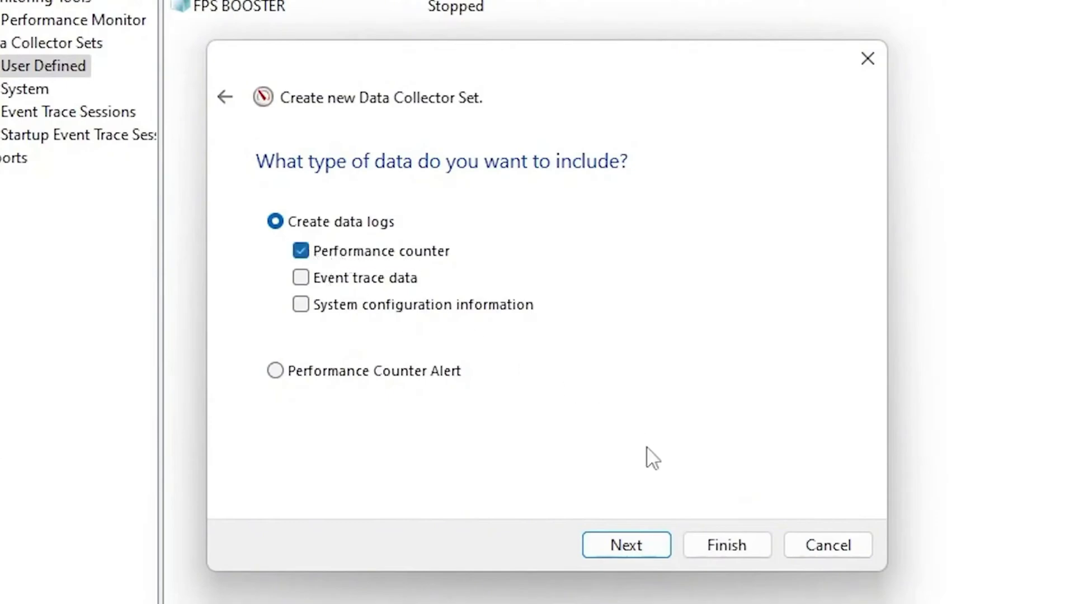
pyautogui.click(652, 541)
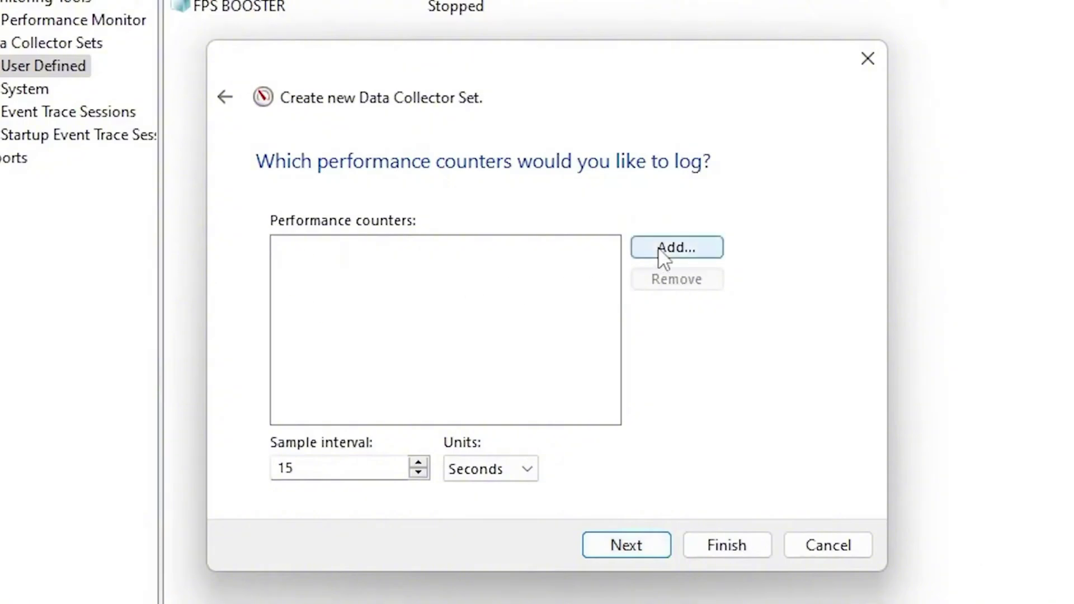
# Step: Add the Processor counter for instance 15 to the data collector set
pyautogui.click(684, 255)
pyautogui.click(289, 159)
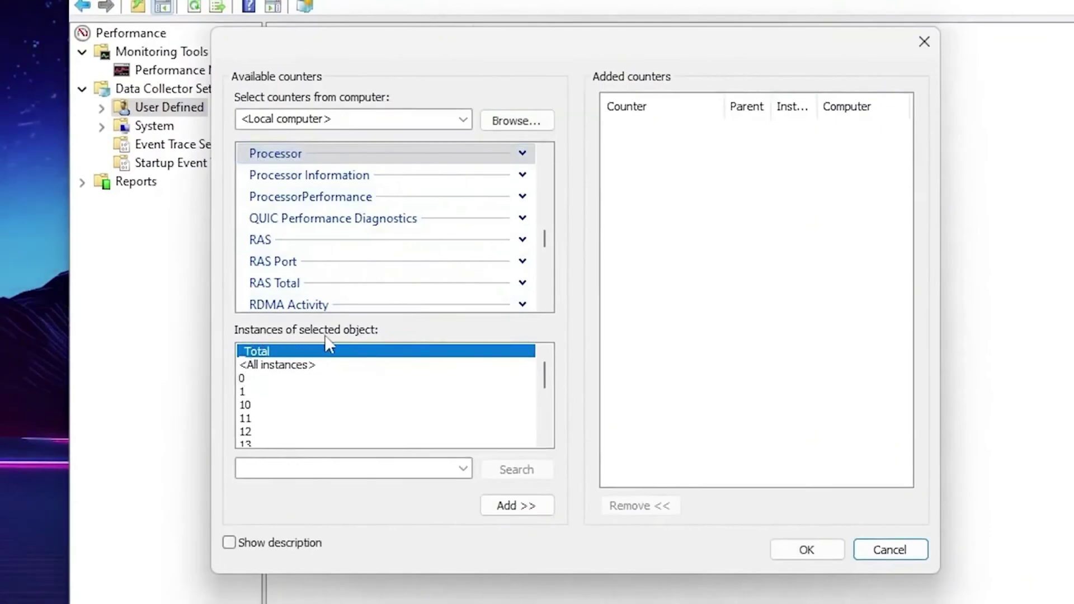
pyautogui.scroll(-1, 377, 401)
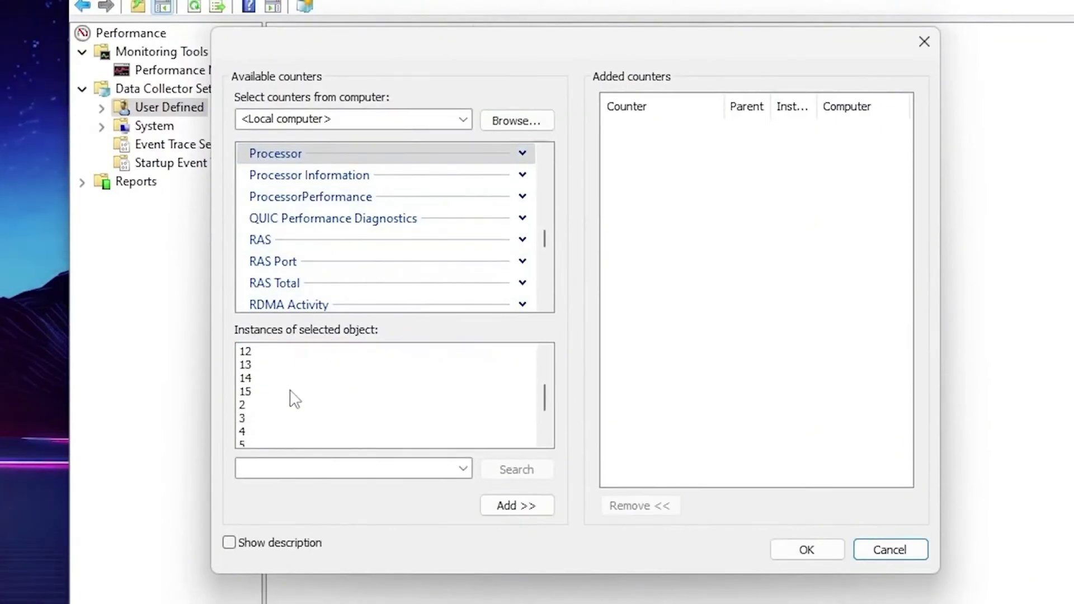
pyautogui.click(253, 394)
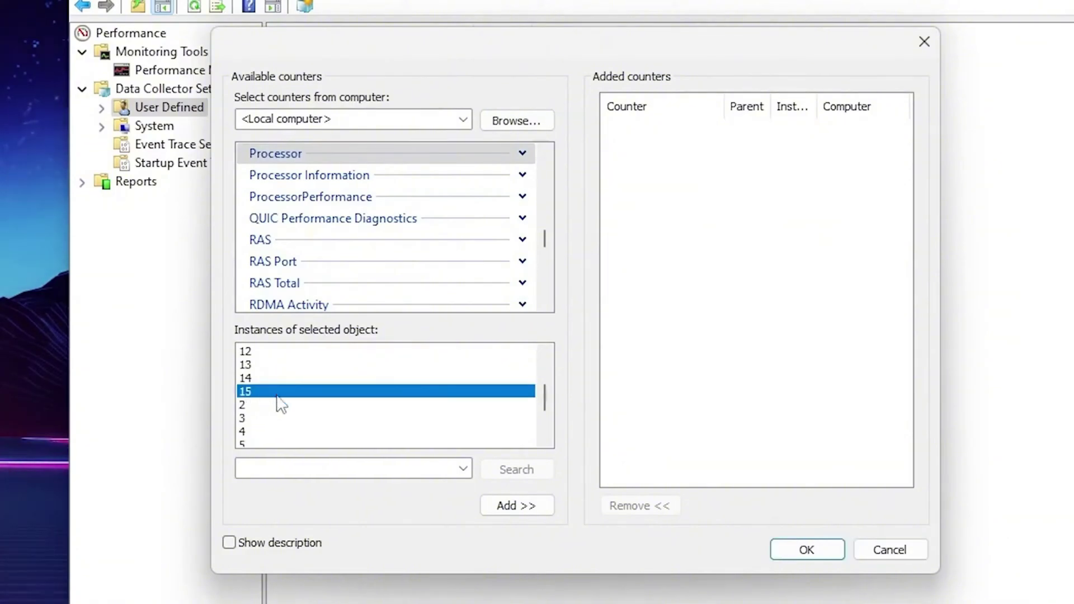
pyautogui.click(516, 506)
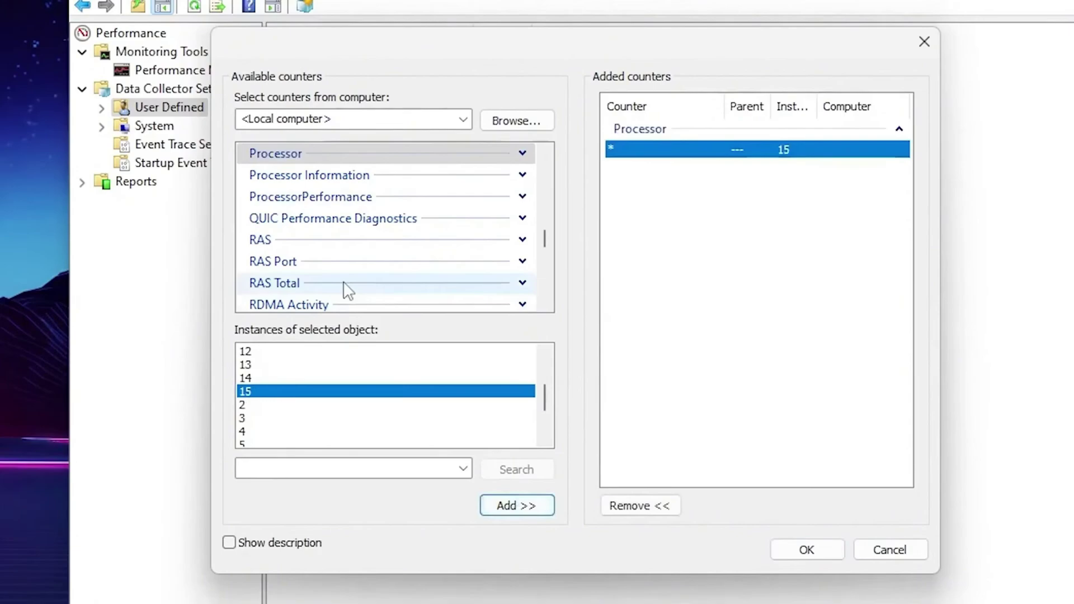
pyautogui.scroll(1, 348, 290)
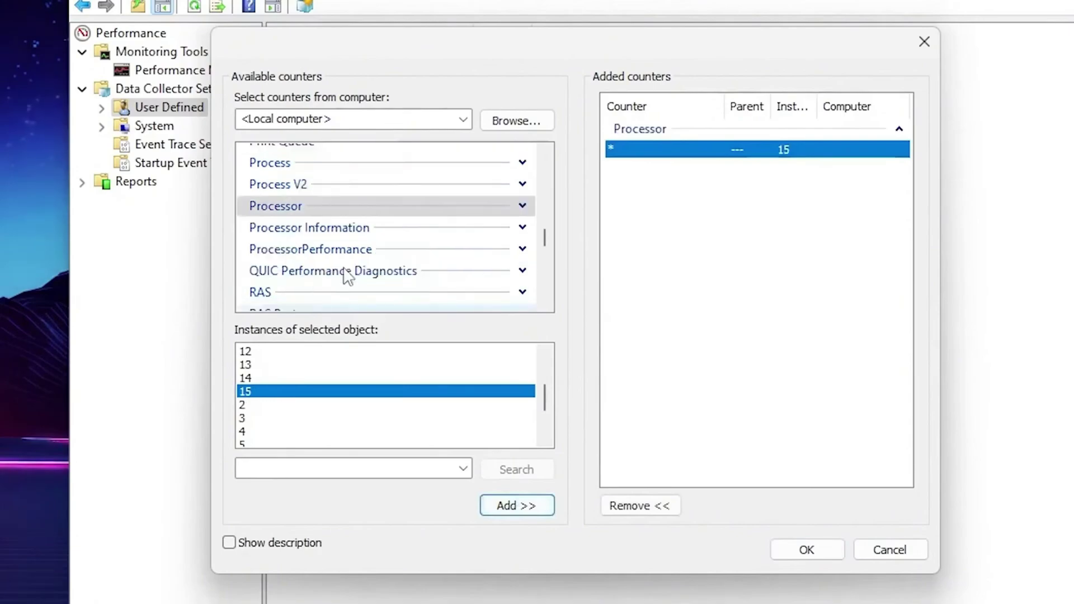
# Step: Add the Process _Total counter, keep the default save location, and finish
pyautogui.click(270, 162)
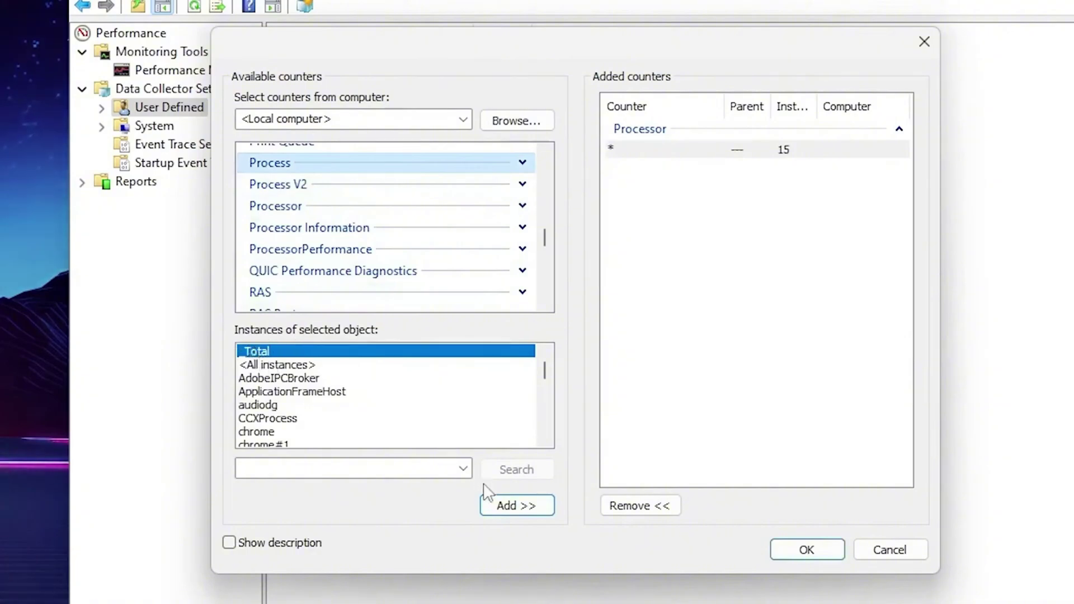
pyautogui.click(516, 504)
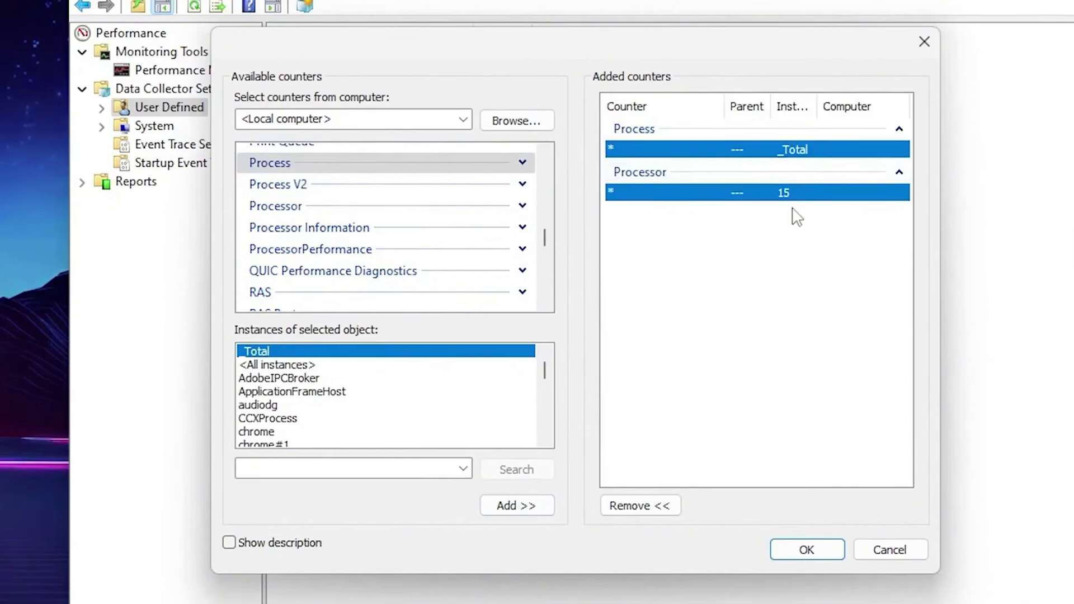
pyautogui.click(807, 550)
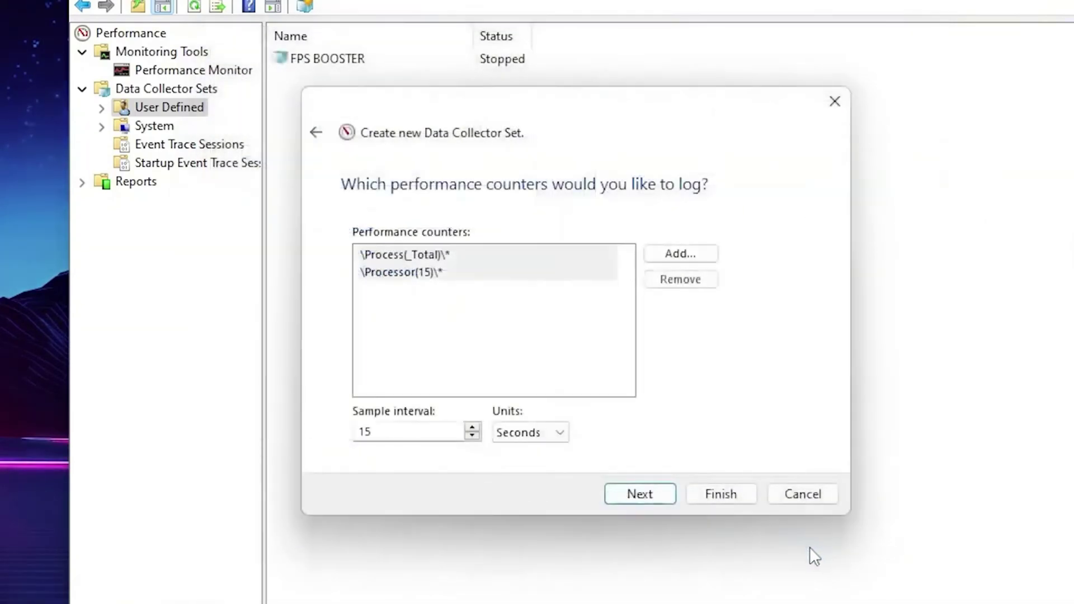
pyautogui.click(650, 498)
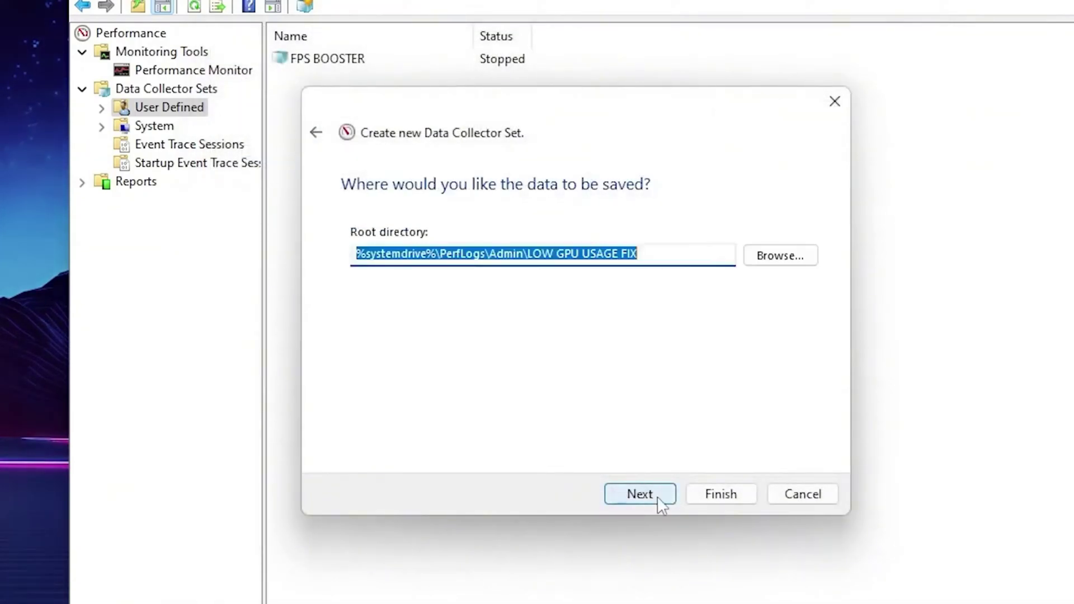
pyautogui.click(721, 494)
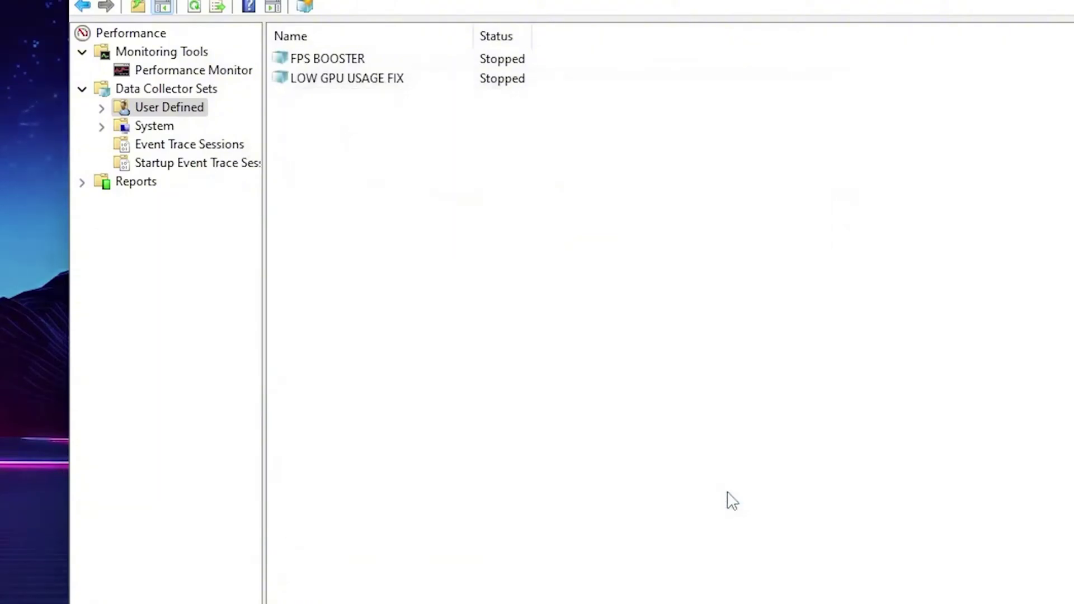